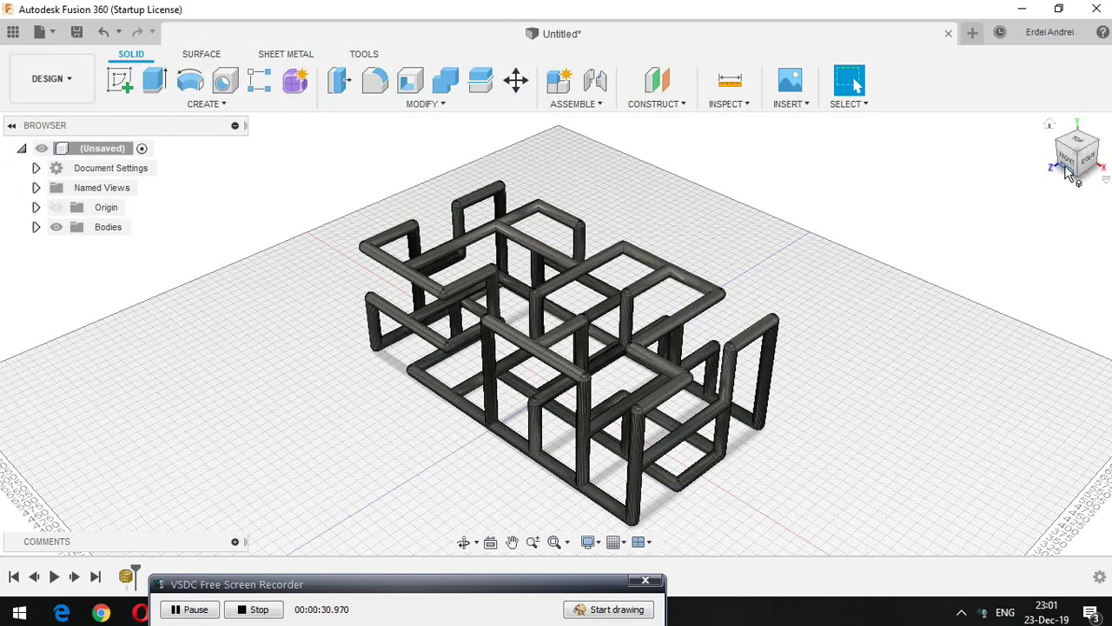
Measure the tubular frame's height along its outer vertical tube in the right side view
{"action": "left_click", "coordinate": [1086, 170]}
{"action": "scroll", "coordinate": [420, 265], "scroll_direction": "up", "scroll_amount": 4}
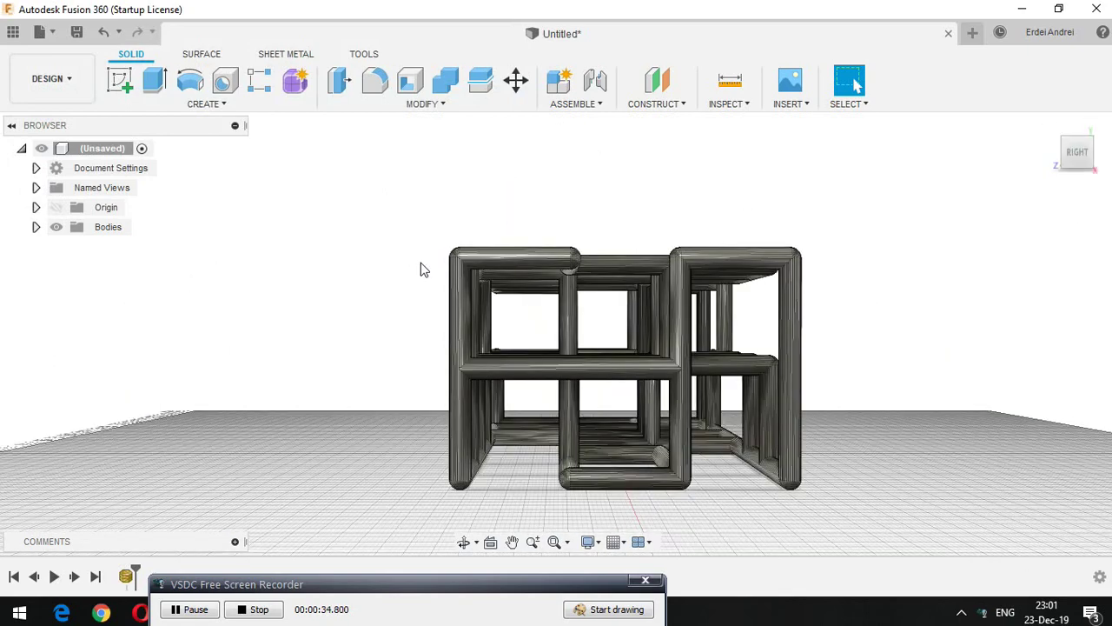
{"action": "middle_click_drag", "start_coordinate": [530, 354], "coordinate": [551, 293]}
{"action": "scroll", "coordinate": [550, 281], "scroll_direction": "up", "scroll_amount": 1}
{"action": "key", "text": "Escape"}
{"action": "scroll", "coordinate": [554, 300], "scroll_direction": "up", "scroll_amount": 1}
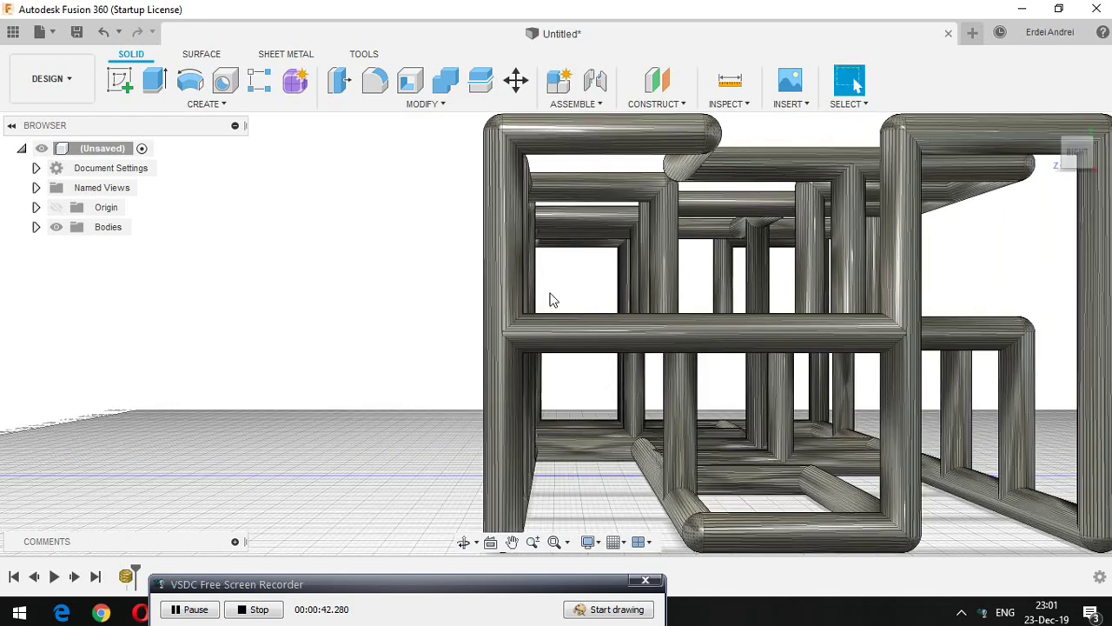
{"action": "scroll", "coordinate": [550, 300], "scroll_direction": "down", "scroll_amount": 1}
{"action": "left_click", "coordinate": [728, 104]}
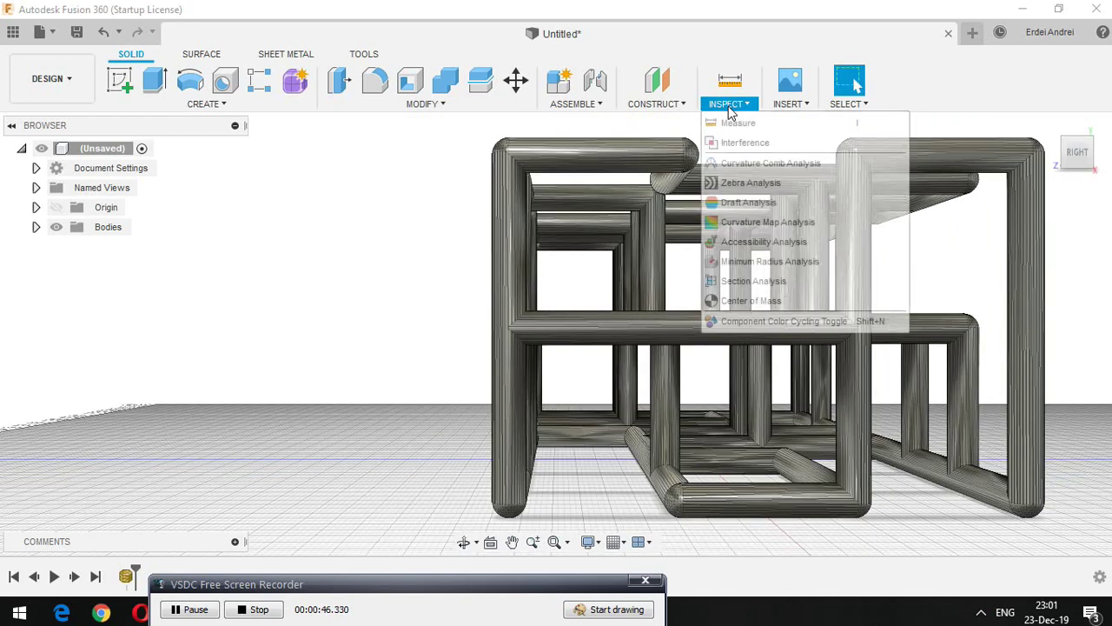
{"action": "left_click", "coordinate": [745, 137]}
{"action": "left_click", "coordinate": [509, 139]}
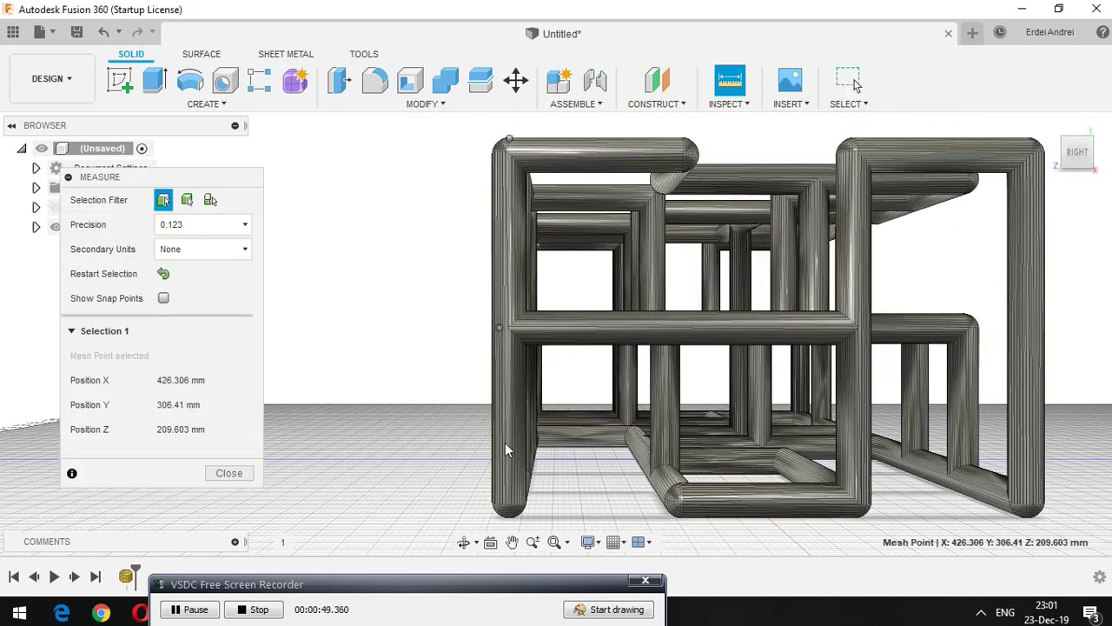
{"action": "left_click", "coordinate": [509, 518]}
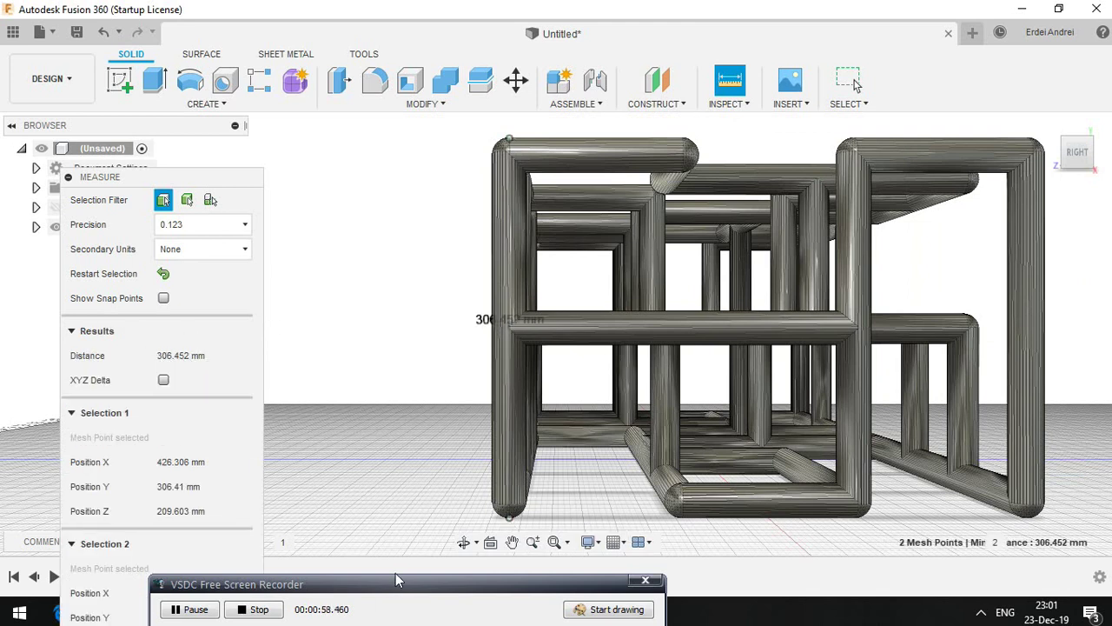
{"action": "right_click", "coordinate": [273, 408]}
{"action": "left_click", "coordinate": [208, 414]}
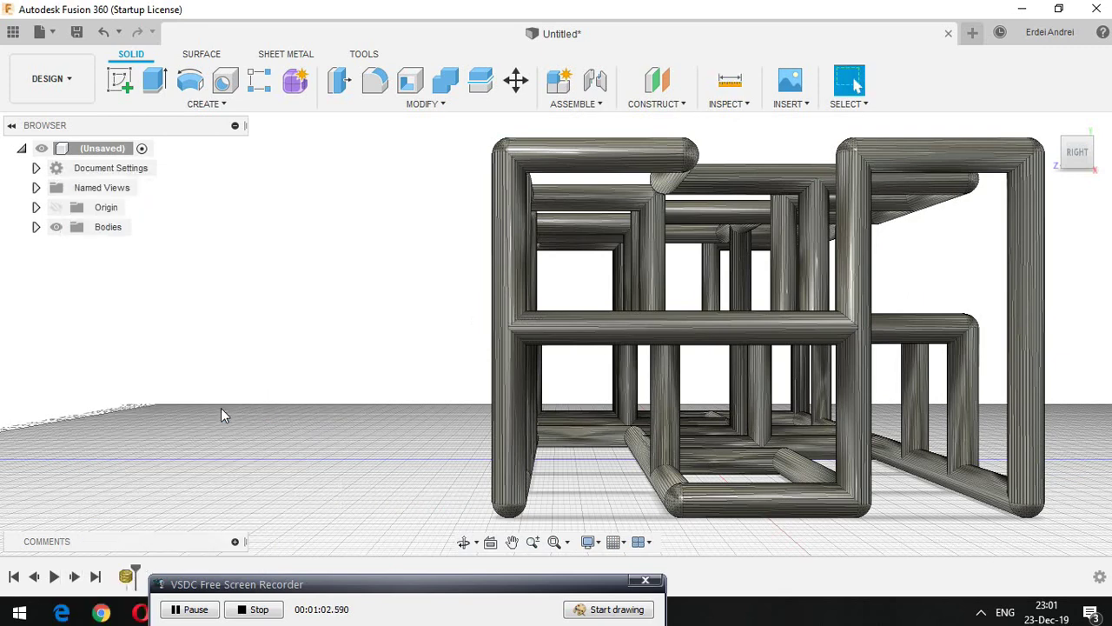
Measure the frame's overall width between its outermost upper corners in the right side view
{"action": "left_click", "coordinate": [732, 106]}
{"action": "left_click", "coordinate": [717, 117]}
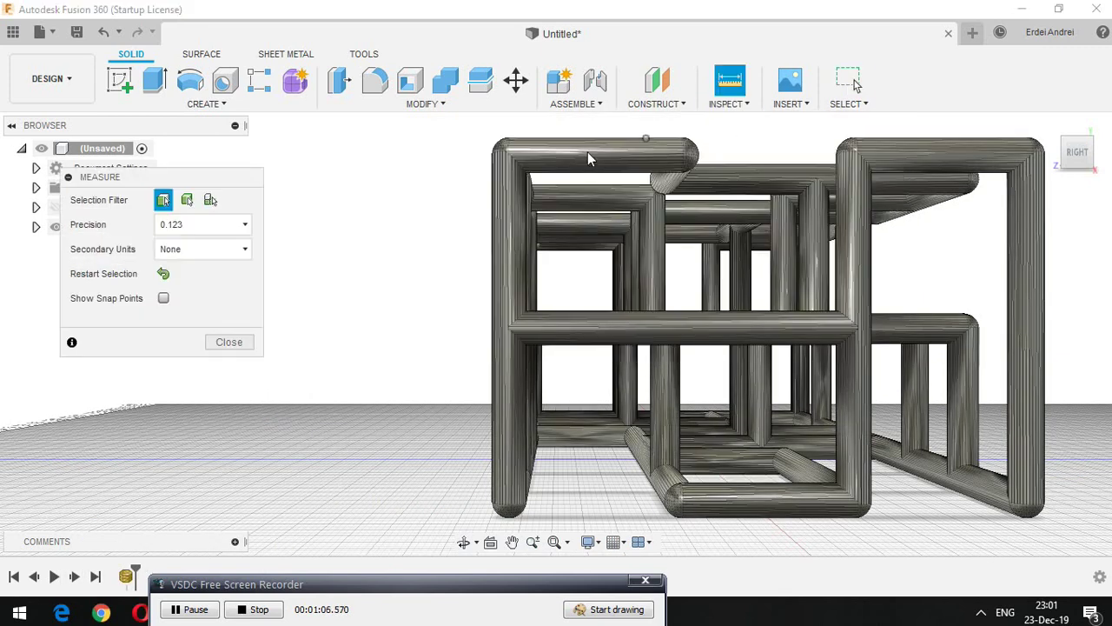
{"action": "left_click", "coordinate": [493, 150]}
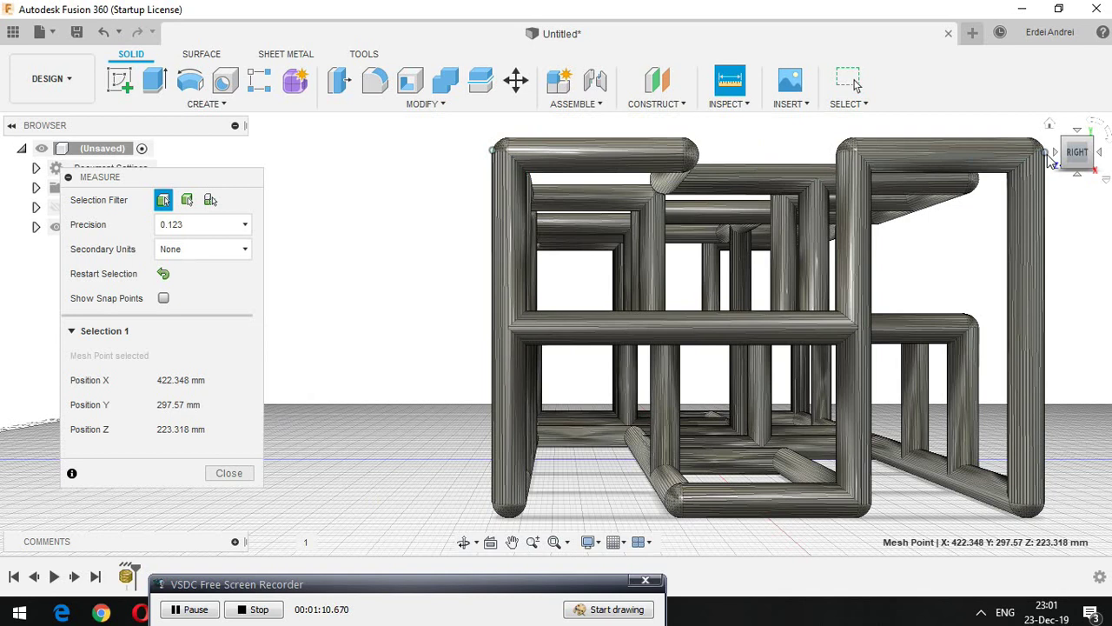
{"action": "left_click", "coordinate": [1043, 153]}
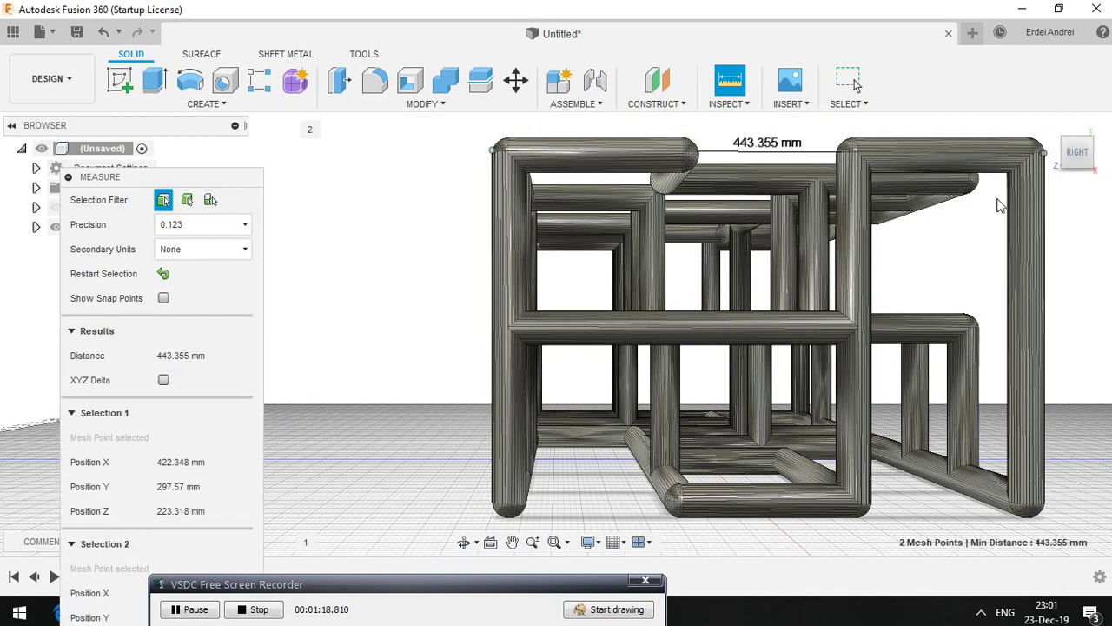
{"action": "right_click", "coordinate": [457, 189]}
{"action": "left_click", "coordinate": [373, 183]}
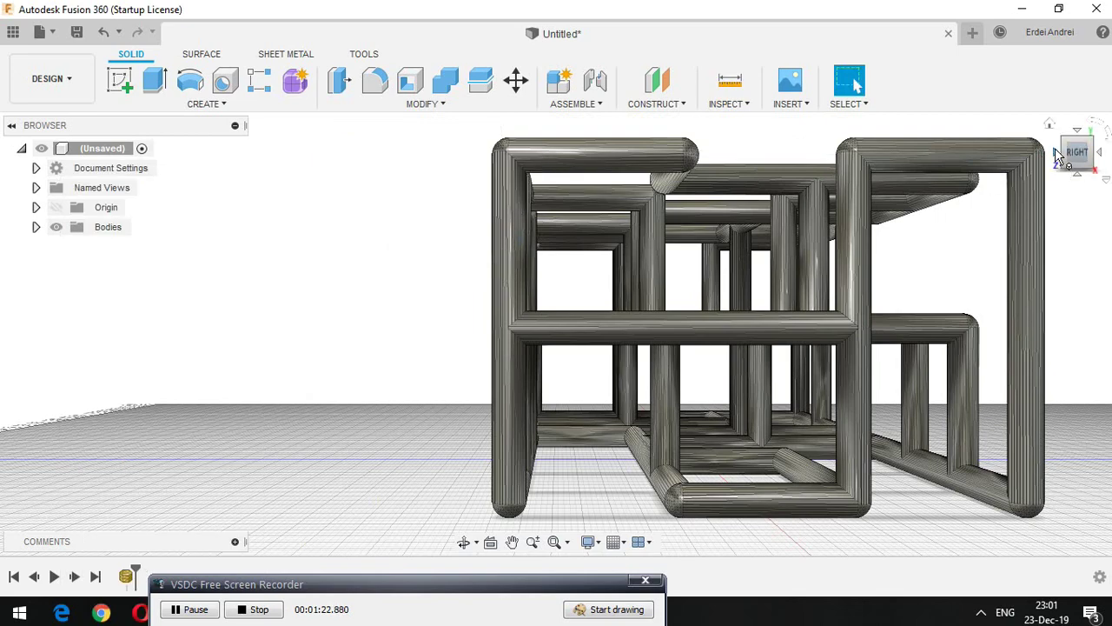
Measure the frame's overall length between its outermost lower corners in the front view
{"action": "left_click", "coordinate": [1058, 154]}
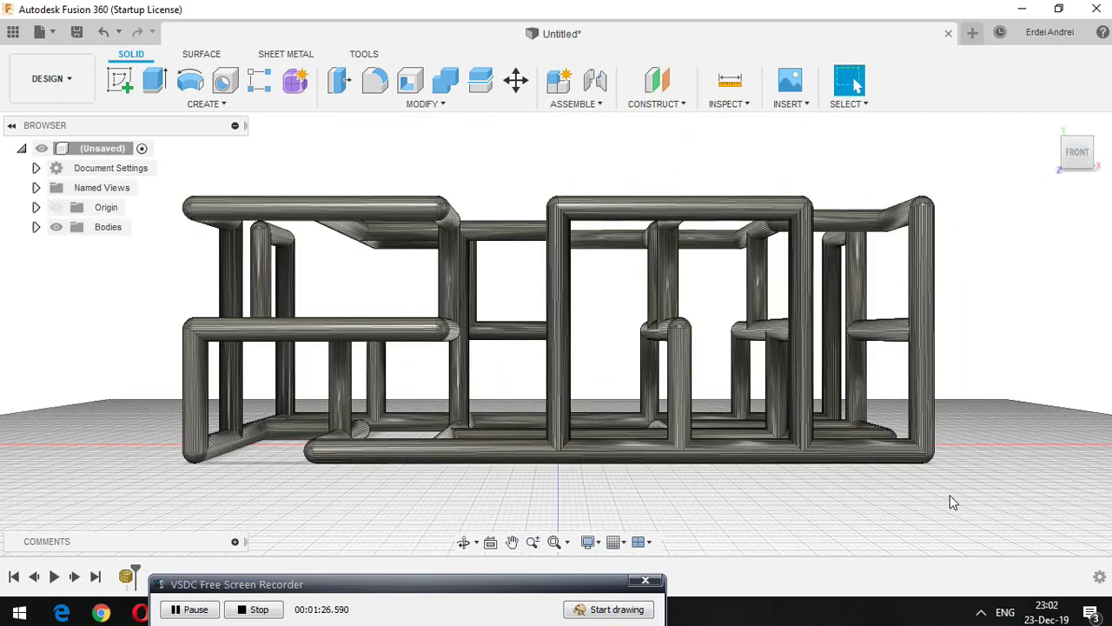
{"action": "middle_click_drag", "start_coordinate": [954, 468], "coordinate": [598, 437]}
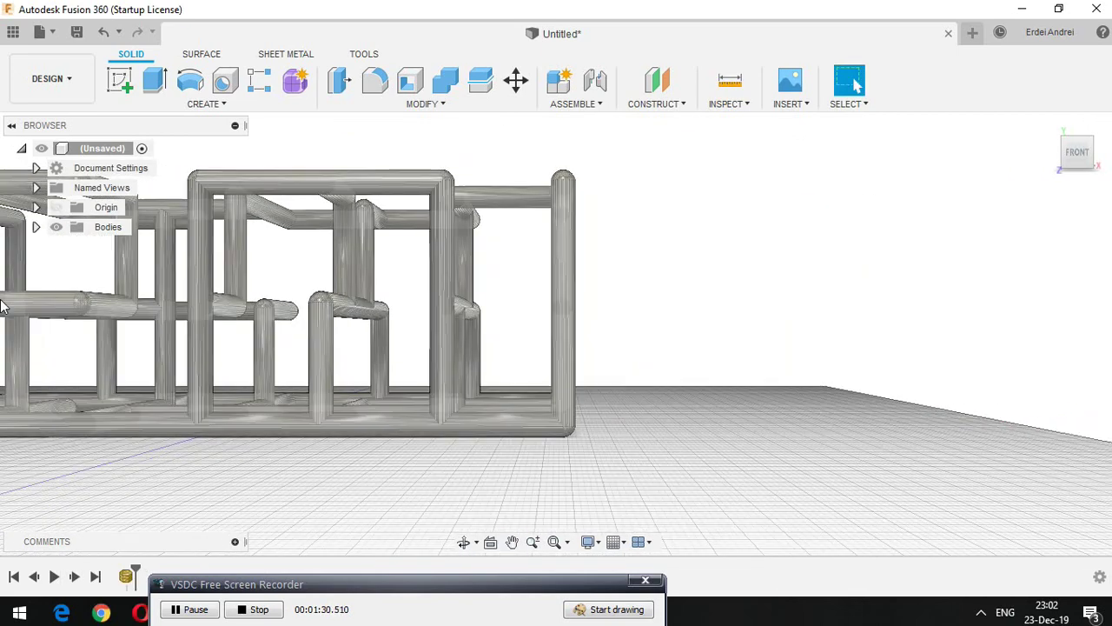
{"action": "left_click", "coordinate": [722, 106]}
{"action": "left_click", "coordinate": [728, 121]}
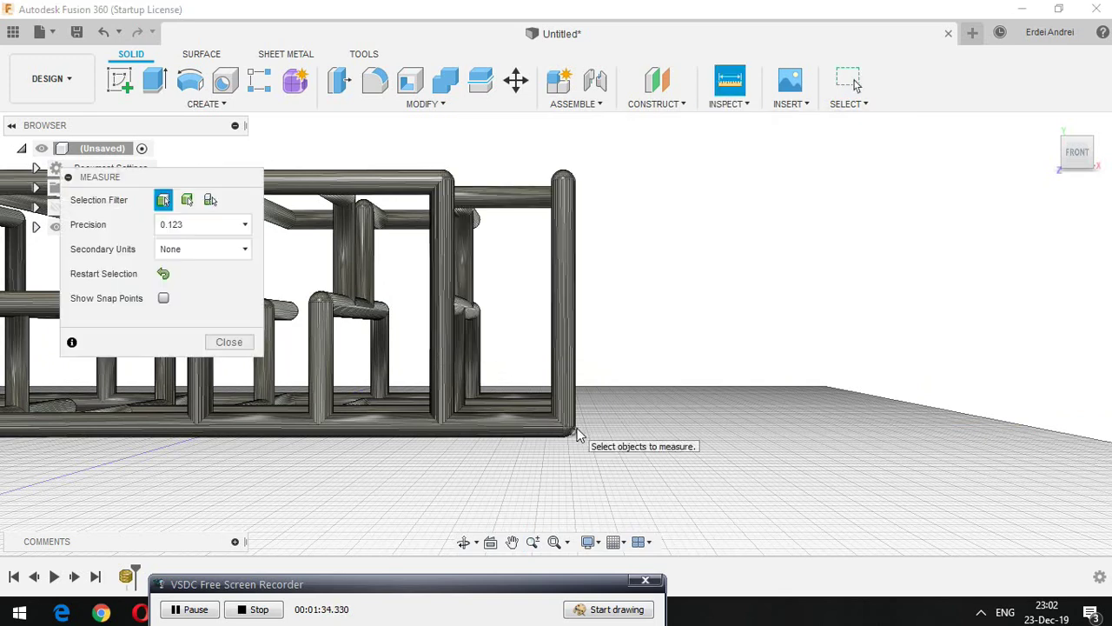
{"action": "left_click", "coordinate": [576, 427]}
{"action": "middle_click_drag", "start_coordinate": [421, 459], "coordinate": [652, 470]}
{"action": "middle_click_drag", "start_coordinate": [358, 470], "coordinate": [592, 484]}
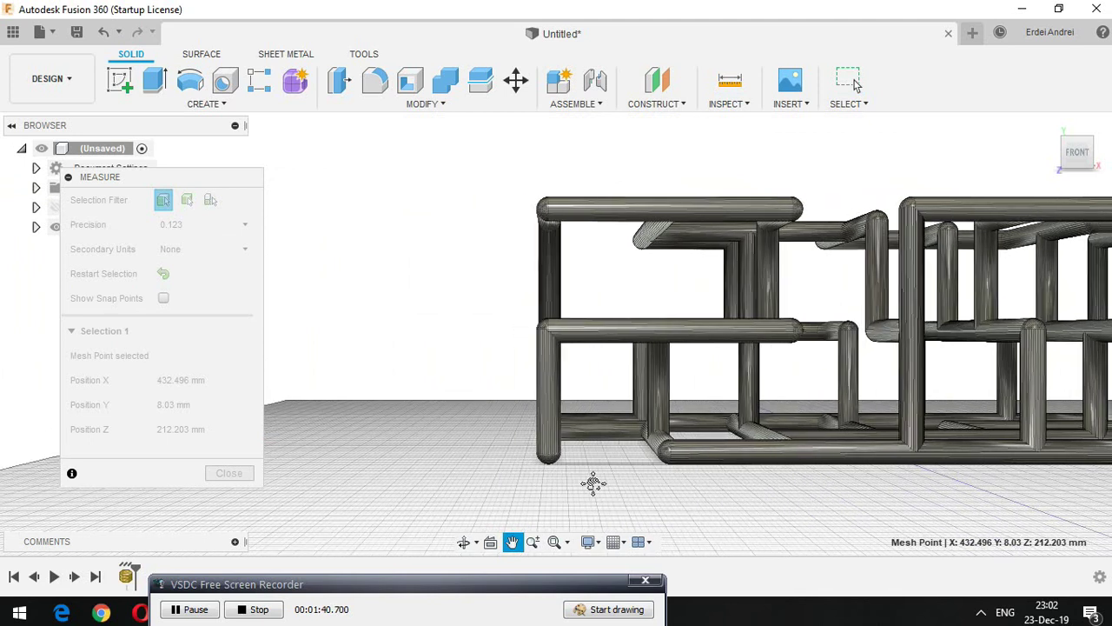
{"action": "left_click", "coordinate": [540, 458]}
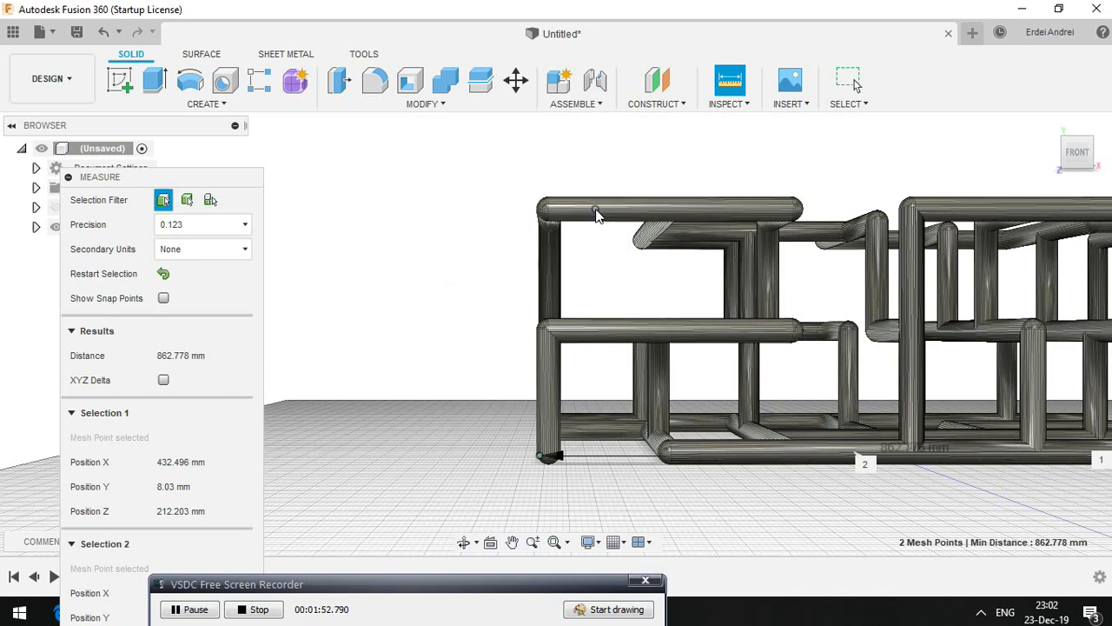
{"action": "right_click", "coordinate": [408, 252]}
{"action": "left_click", "coordinate": [364, 219]}
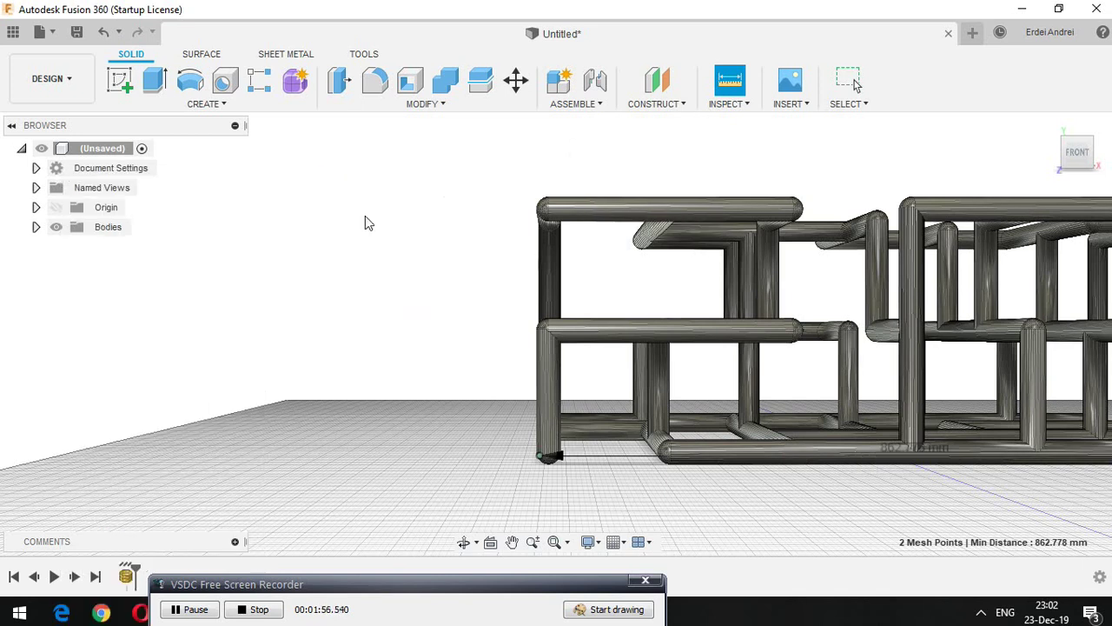
Start a box on the horizontal origin plane and draw its base rectangle beside the frame
{"action": "left_click", "coordinate": [1050, 126]}
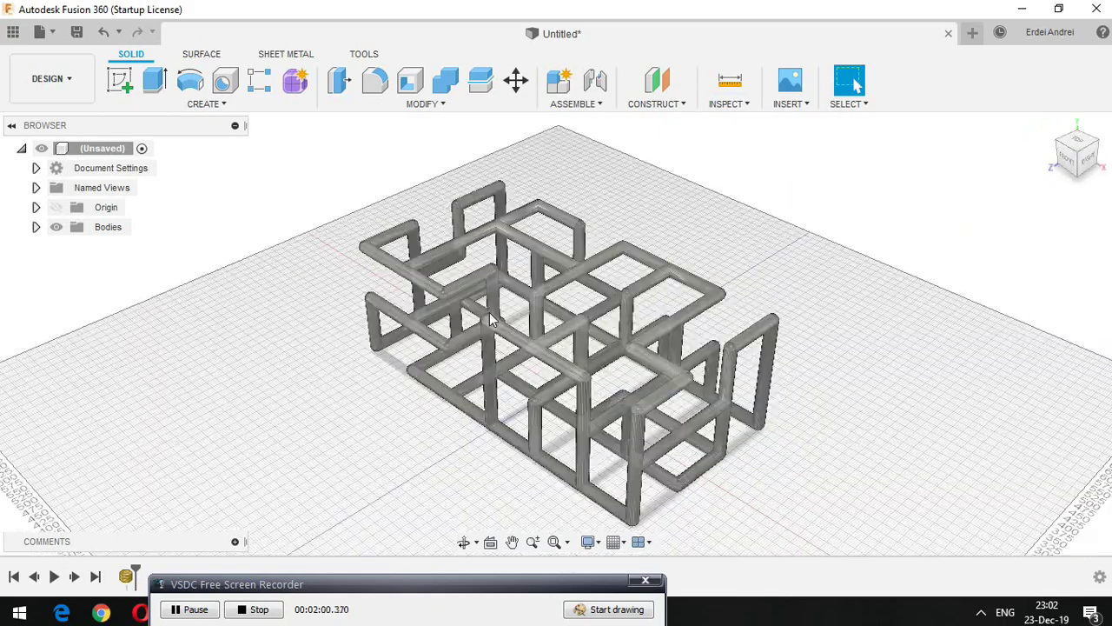
{"action": "scroll", "coordinate": [367, 412], "scroll_direction": "up", "scroll_amount": 1}
{"action": "middle_click_drag", "start_coordinate": [385, 415], "coordinate": [410, 369]}
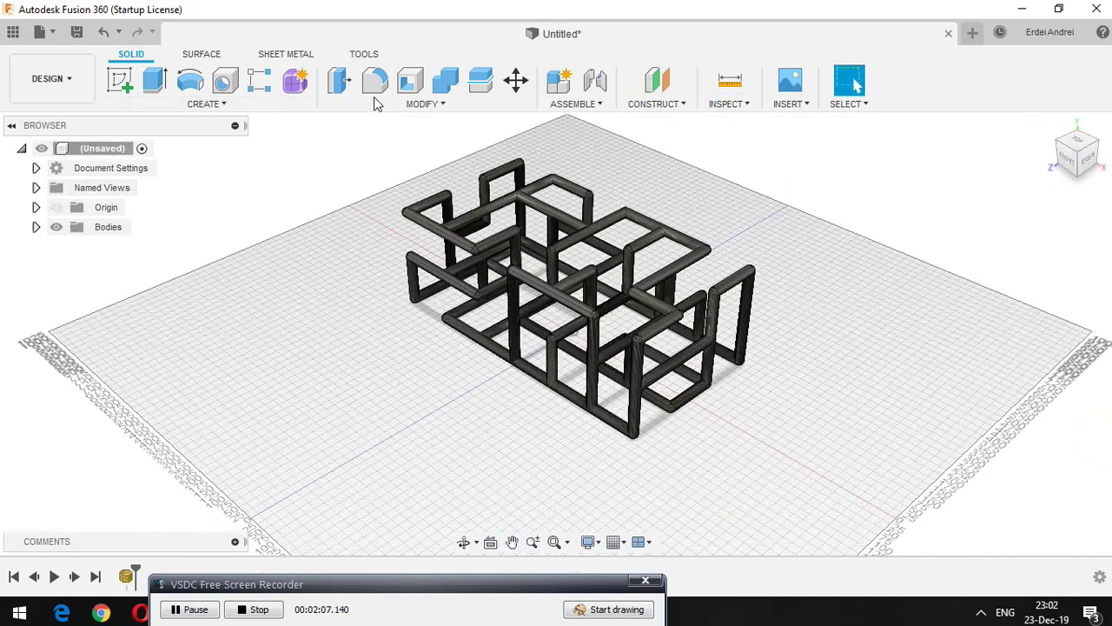
{"action": "left_click", "coordinate": [206, 104]}
{"action": "left_click", "coordinate": [239, 248]}
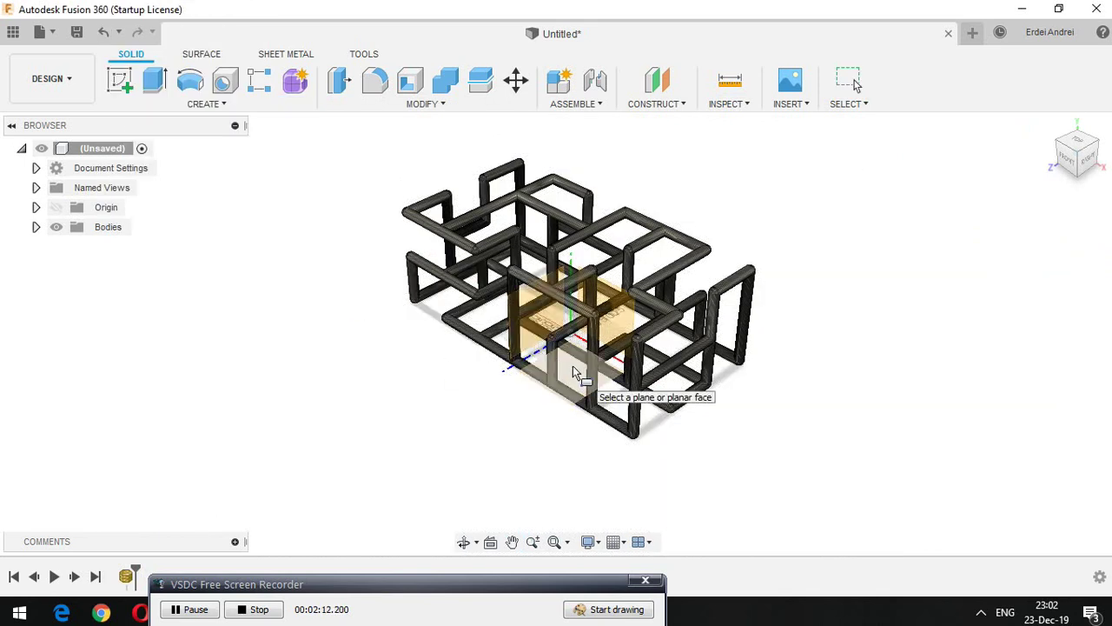
{"action": "left_click", "coordinate": [572, 372]}
{"action": "left_click", "coordinate": [211, 330]}
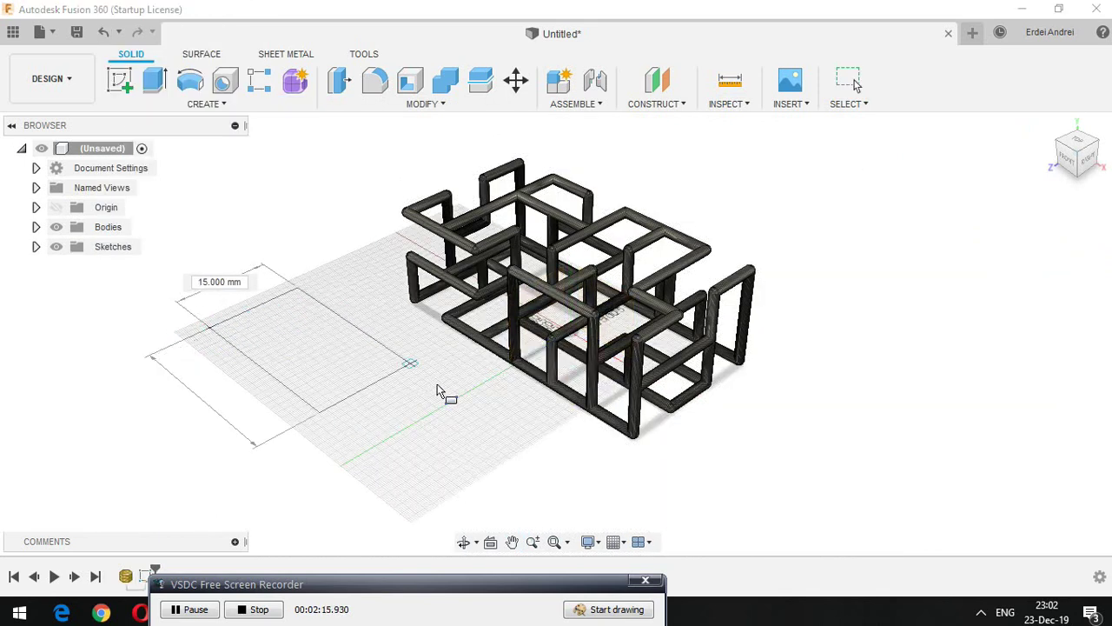
{"action": "left_click", "coordinate": [523, 392]}
Create the box as a new body with length 900 mm, width 480 mm and height 6 mm
{"action": "left_click", "coordinate": [217, 272]}
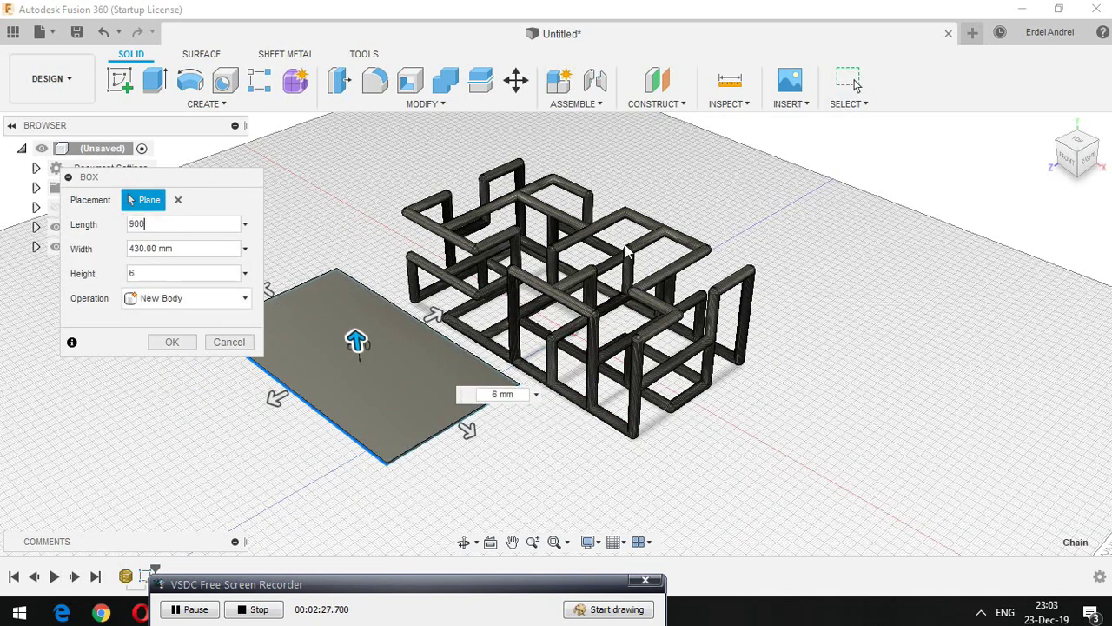
{"action": "left_click", "coordinate": [128, 250]}
{"action": "type", "text": "48"}
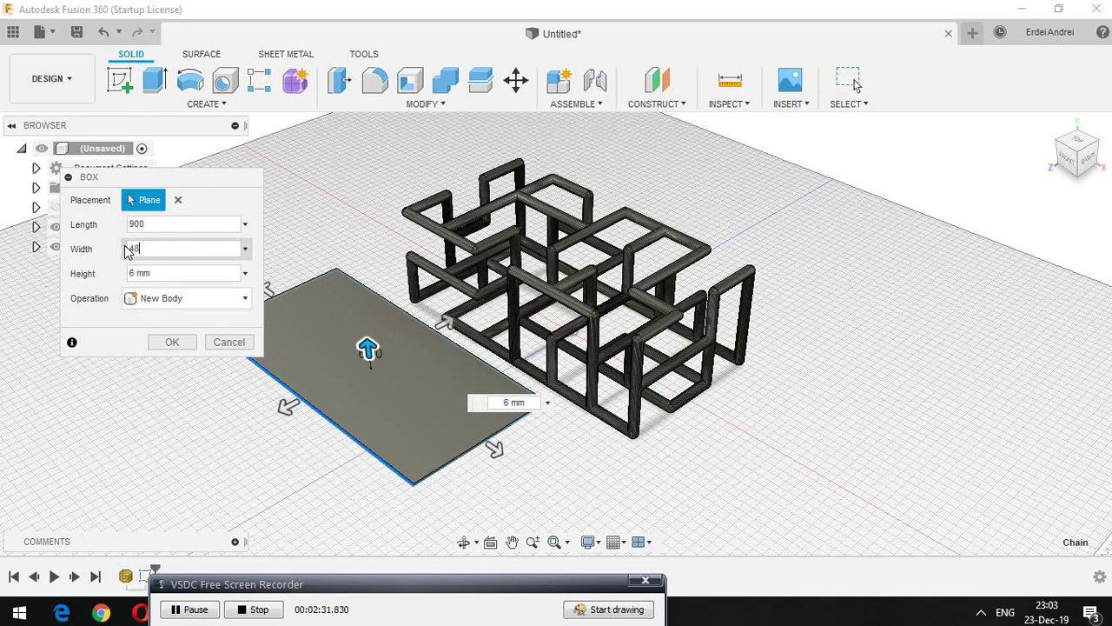
{"action": "type", "text": "0"}
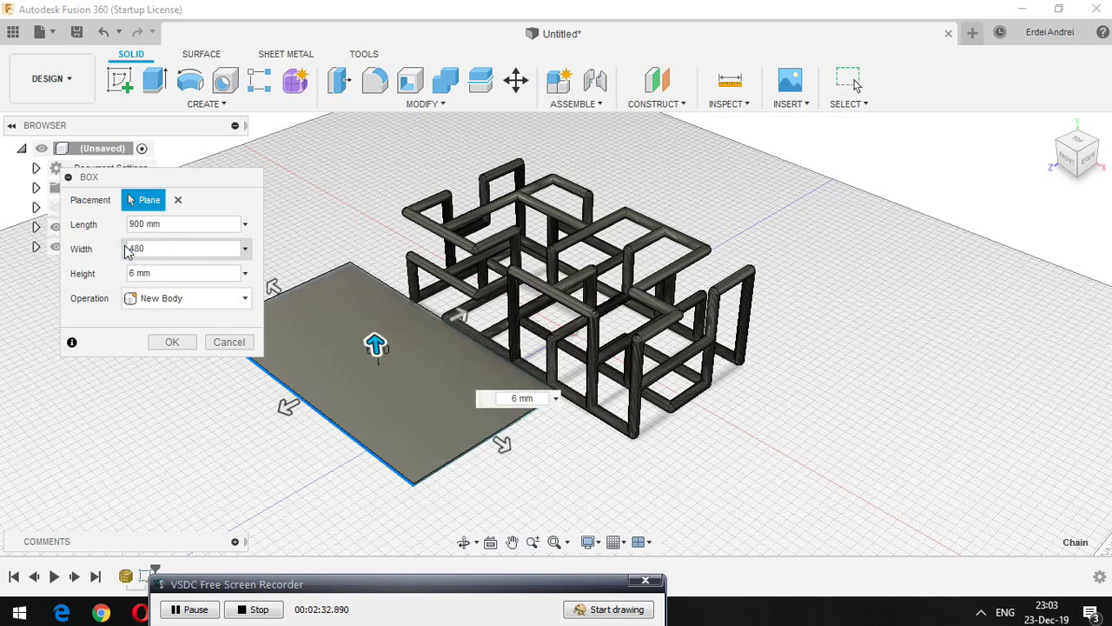
{"action": "left_click", "coordinate": [172, 342]}
Hide the frame's mesh body so only the flat plate is displayed
{"action": "left_click", "coordinate": [35, 226]}
{"action": "left_click", "coordinate": [72, 249]}
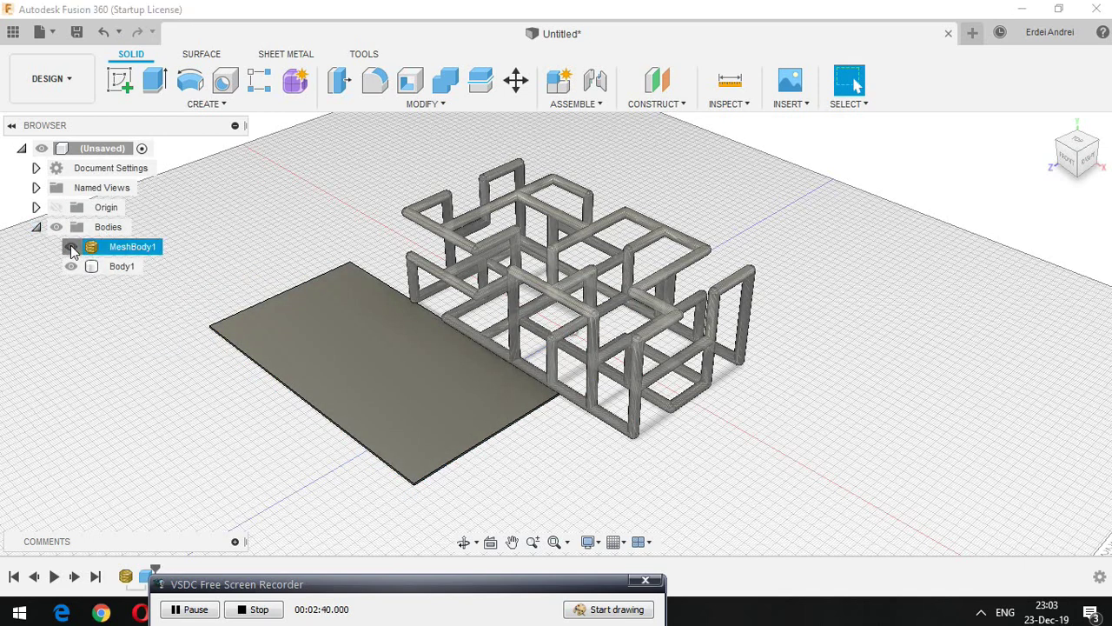
{"action": "left_click", "coordinate": [72, 249]}
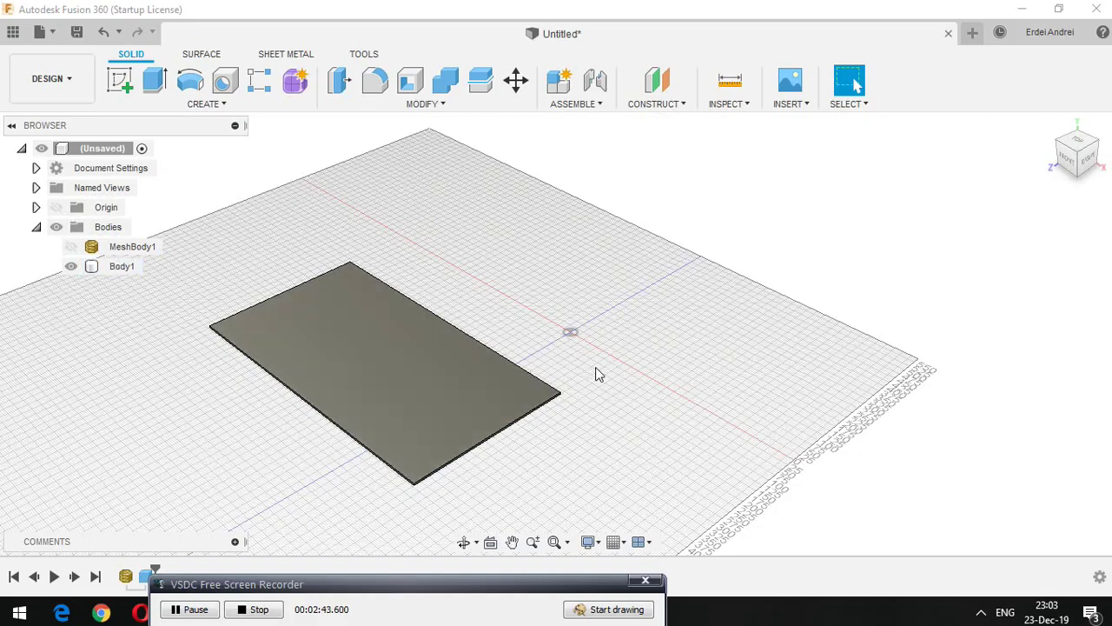
Show the origin planes and axes beside the plate's long edge
{"action": "left_click", "coordinate": [463, 541]}
{"action": "left_click_drag", "start_coordinate": [556, 460], "coordinate": [616, 355]}
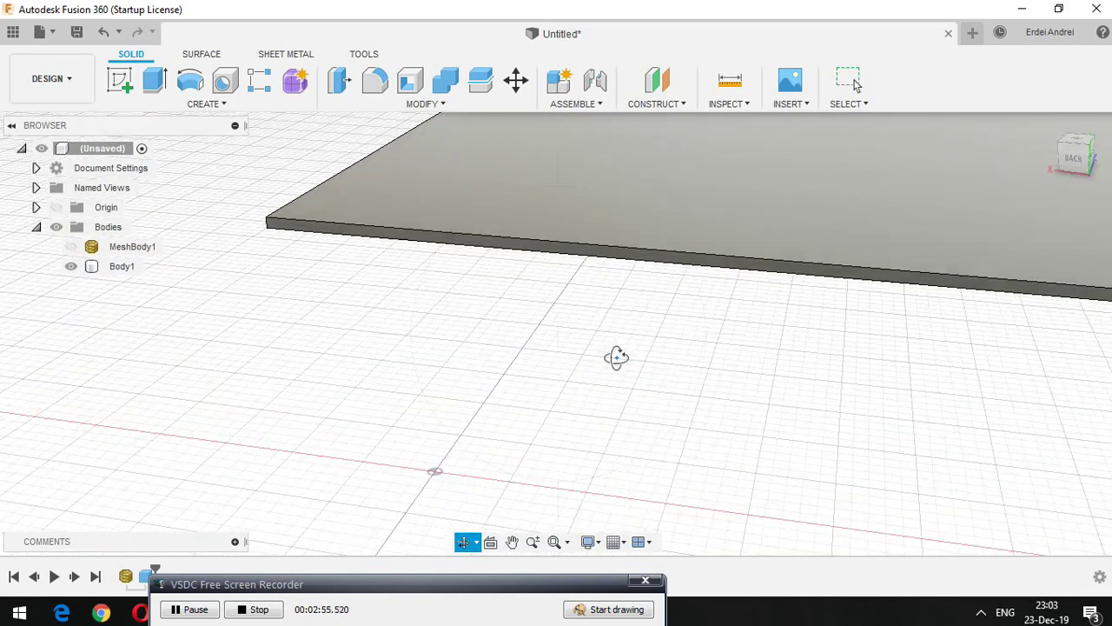
{"action": "right_click", "coordinate": [601, 359]}
{"action": "left_click", "coordinate": [665, 356]}
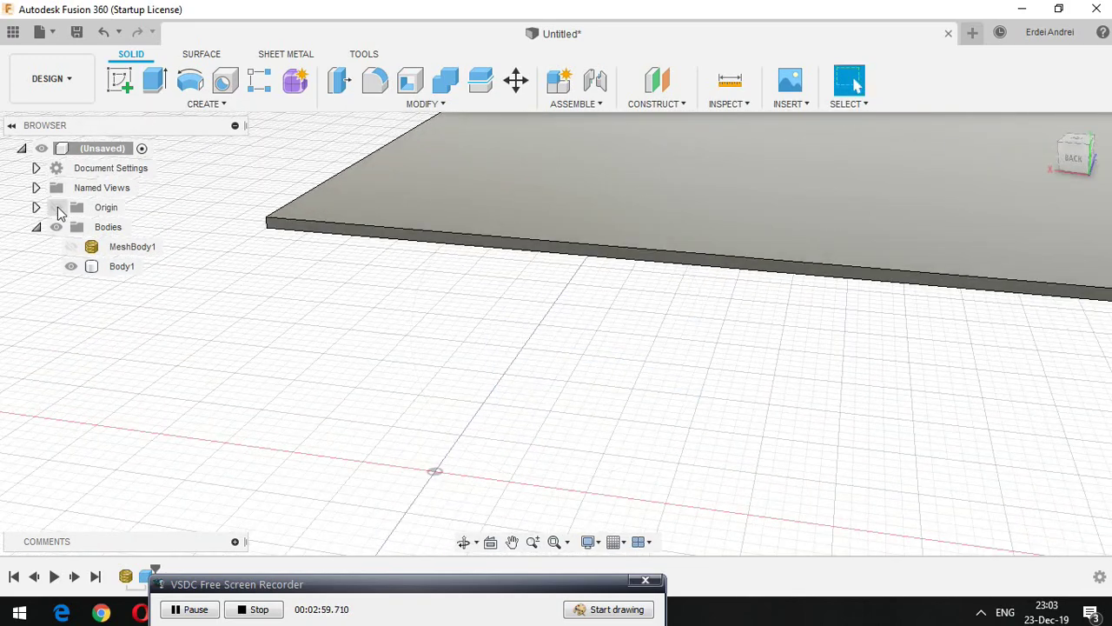
{"action": "left_click", "coordinate": [56, 207]}
Measure the distance from the plate's long side face to the origin point
{"action": "left_click", "coordinate": [722, 101]}
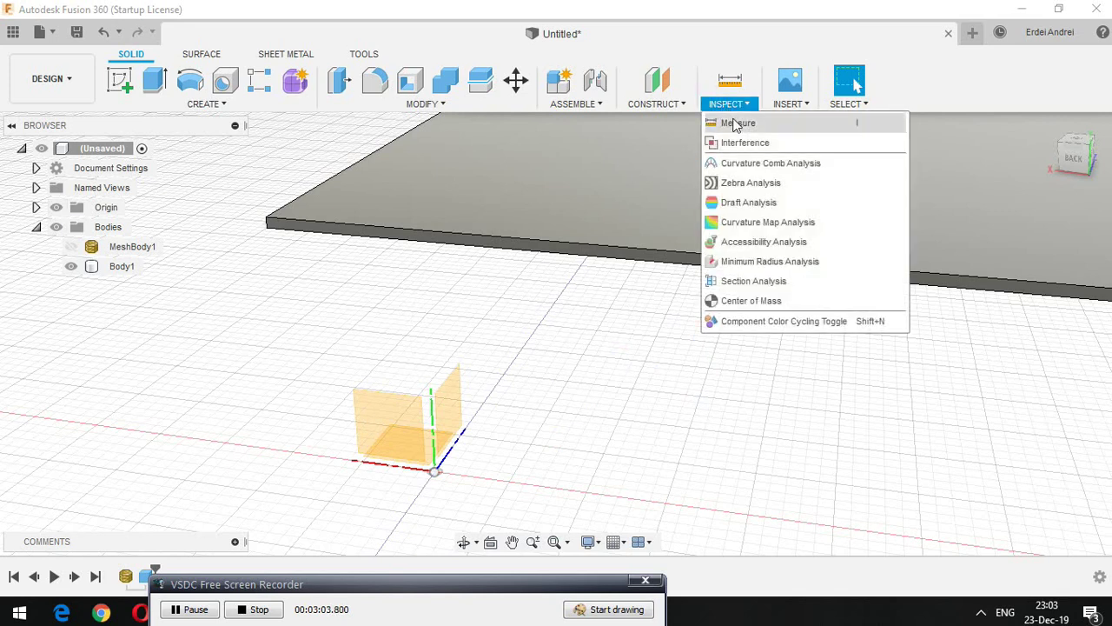
{"action": "left_click", "coordinate": [735, 121]}
{"action": "left_click", "coordinate": [588, 258]}
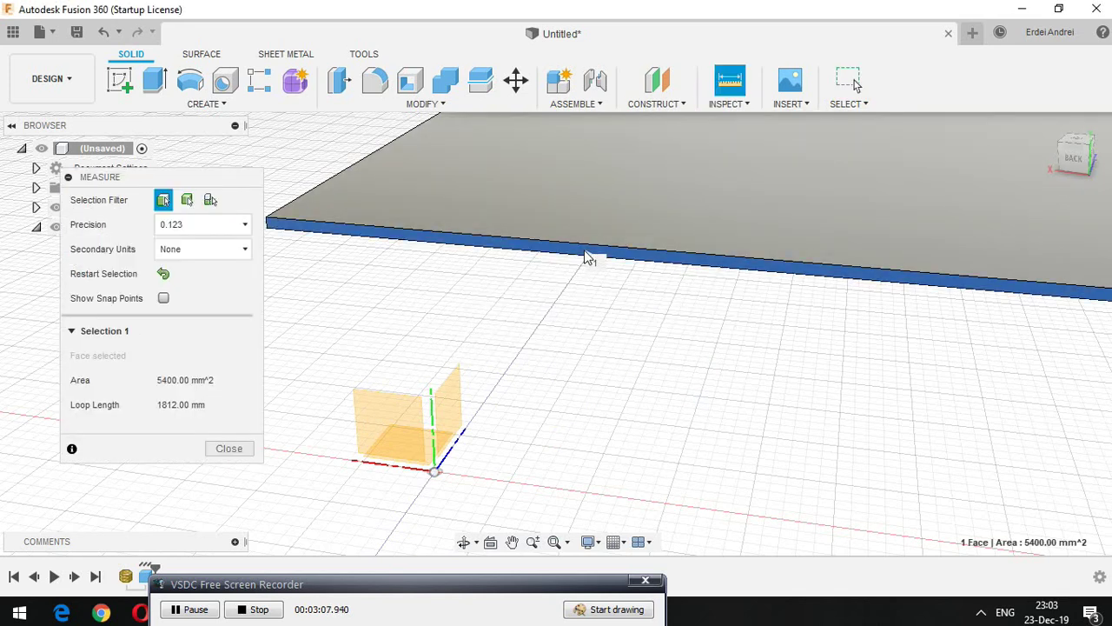
{"action": "left_click", "coordinate": [434, 474]}
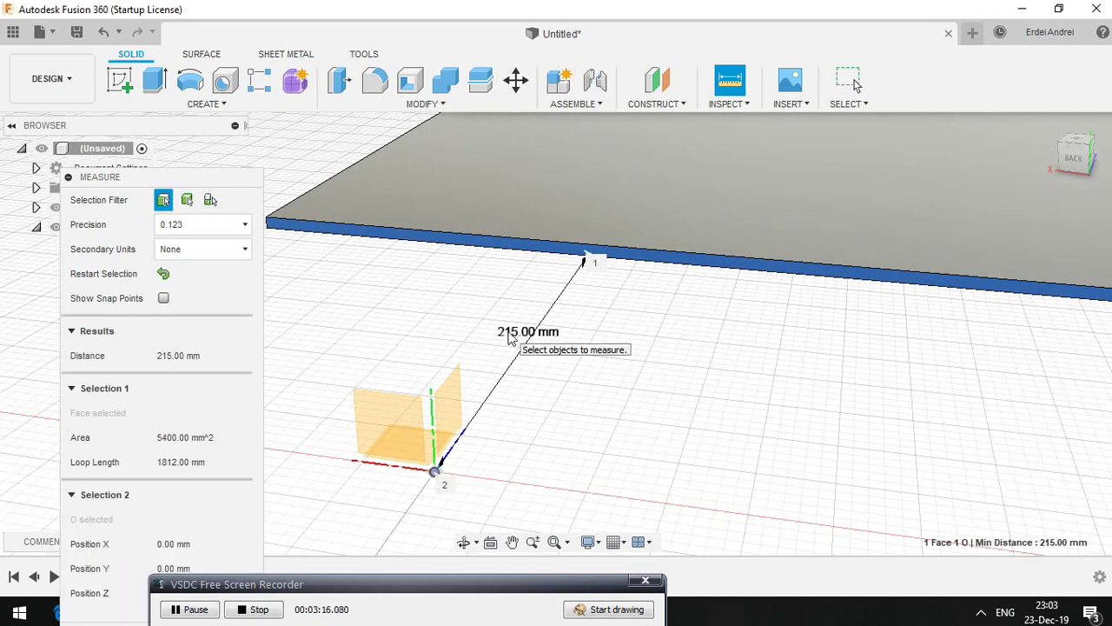
Switch to the Calculator and divide the plate's 480 mm width by 2
{"action": "left_click_drag", "start_coordinate": [521, 589], "coordinate": [856, 608]}
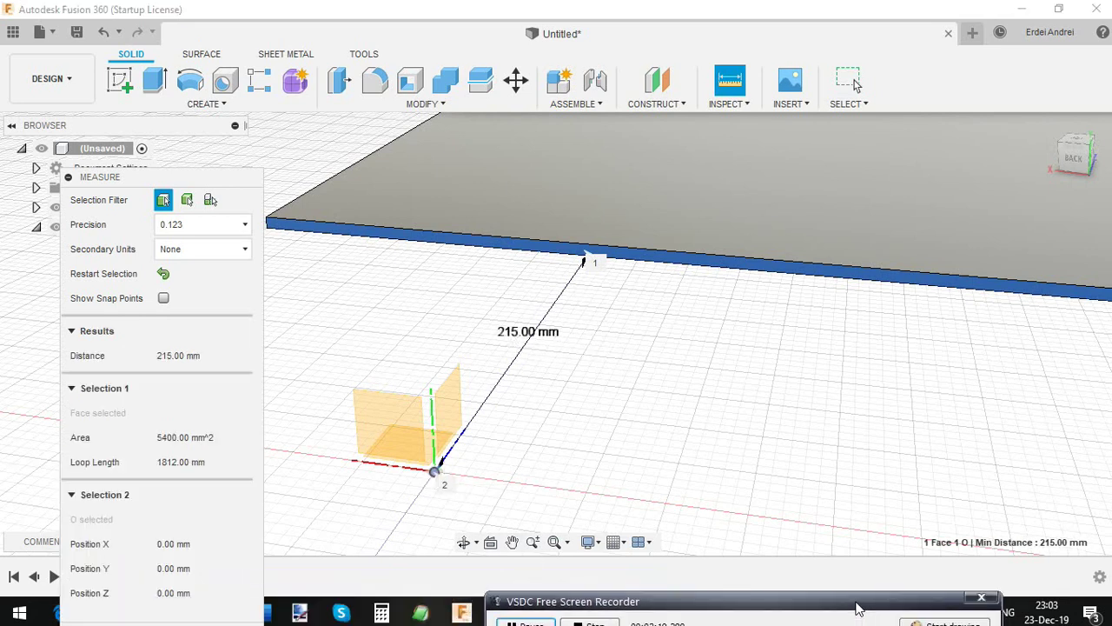
{"action": "left_click", "coordinate": [384, 612]}
{"action": "left_click_drag", "start_coordinate": [635, 36], "coordinate": [316, 60]}
{"action": "left_click", "coordinate": [551, 213]}
{"action": "left_click", "coordinate": [139, 405]}
{"action": "left_click", "coordinate": [230, 351]}
{"action": "left_click", "coordinate": [251, 513]}
{"action": "left_click", "coordinate": [447, 312]}
{"action": "left_click", "coordinate": [258, 455]}
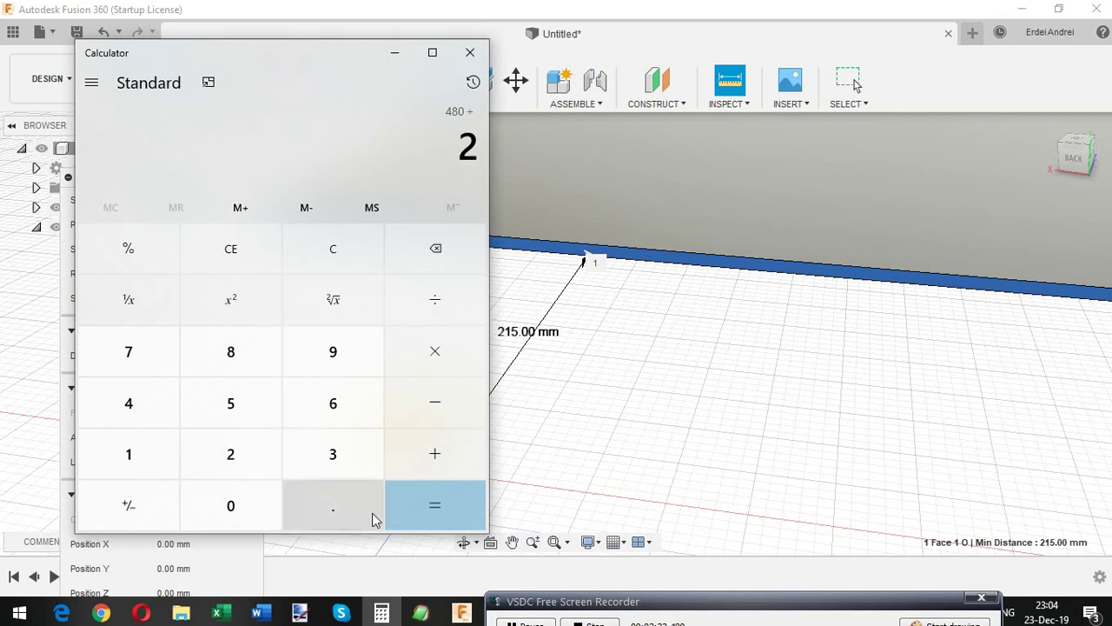
{"action": "left_click", "coordinate": [424, 508]}
Add the 215 mm origin distance to the plate's half width in the Calculator
{"action": "left_click", "coordinate": [444, 455]}
{"action": "left_click", "coordinate": [230, 454]}
{"action": "left_click", "coordinate": [128, 453]}
{"action": "left_click", "coordinate": [231, 403]}
{"action": "left_click", "coordinate": [401, 504]}
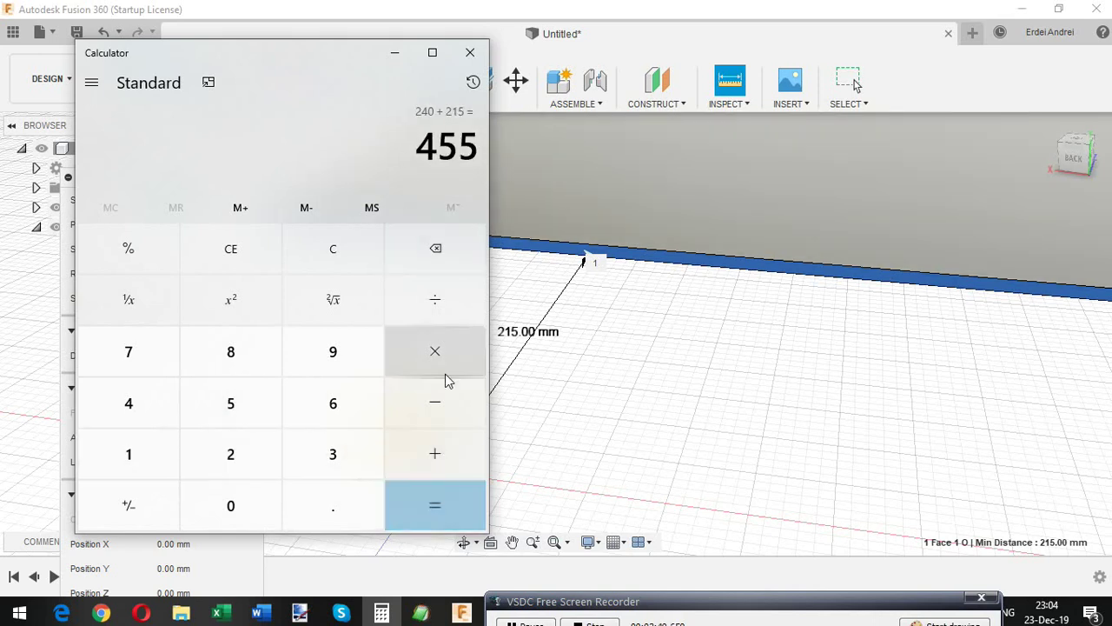
Switch back to Fusion 360 and close the plate-to-origin distance measurement
{"action": "left_click", "coordinate": [395, 53]}
{"action": "right_click", "coordinate": [622, 319]}
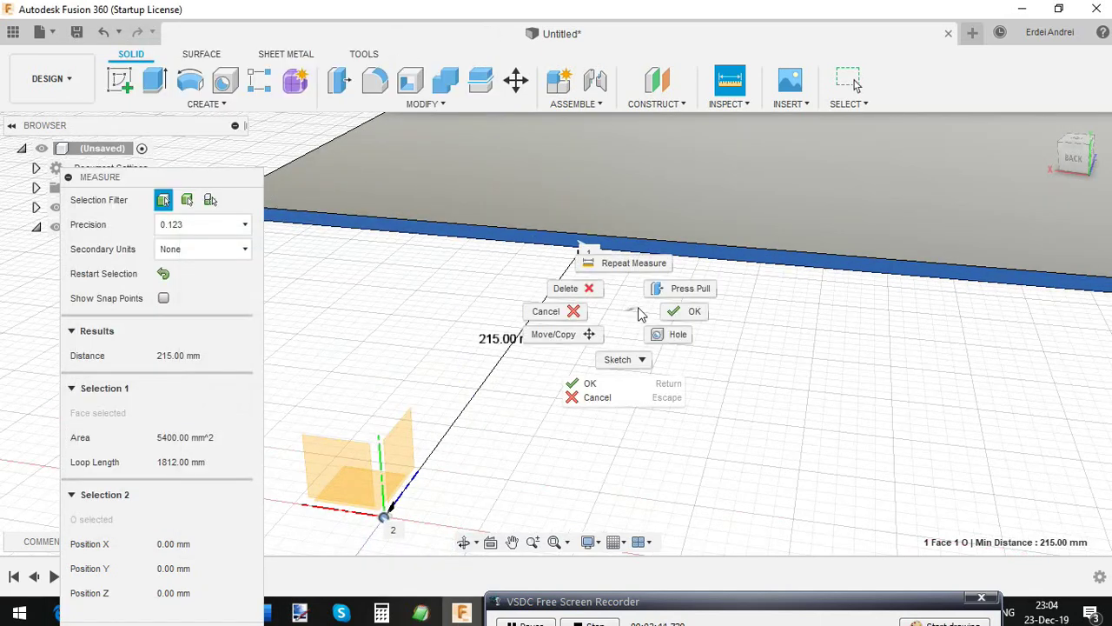
{"action": "left_click", "coordinate": [565, 308]}
{"action": "scroll", "coordinate": [630, 332], "scroll_direction": "down", "scroll_amount": 3}
{"action": "middle_click_drag", "start_coordinate": [669, 321], "coordinate": [251, 240]}
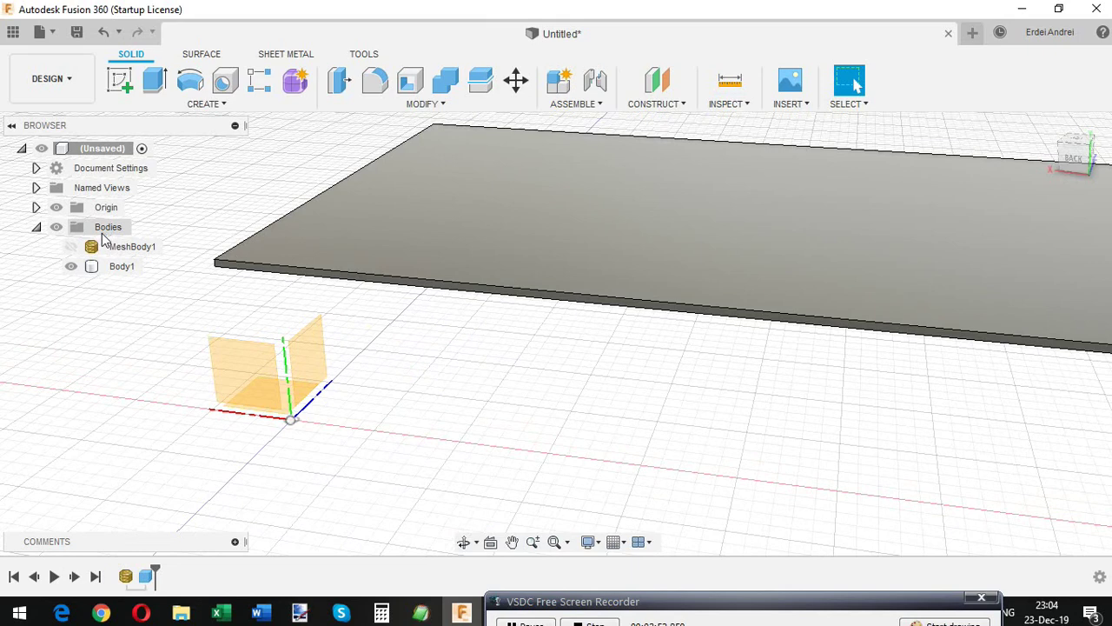
Move the plate body -455 mm along the Z axis
{"action": "left_click", "coordinate": [123, 266]}
{"action": "right_click", "coordinate": [608, 218]}
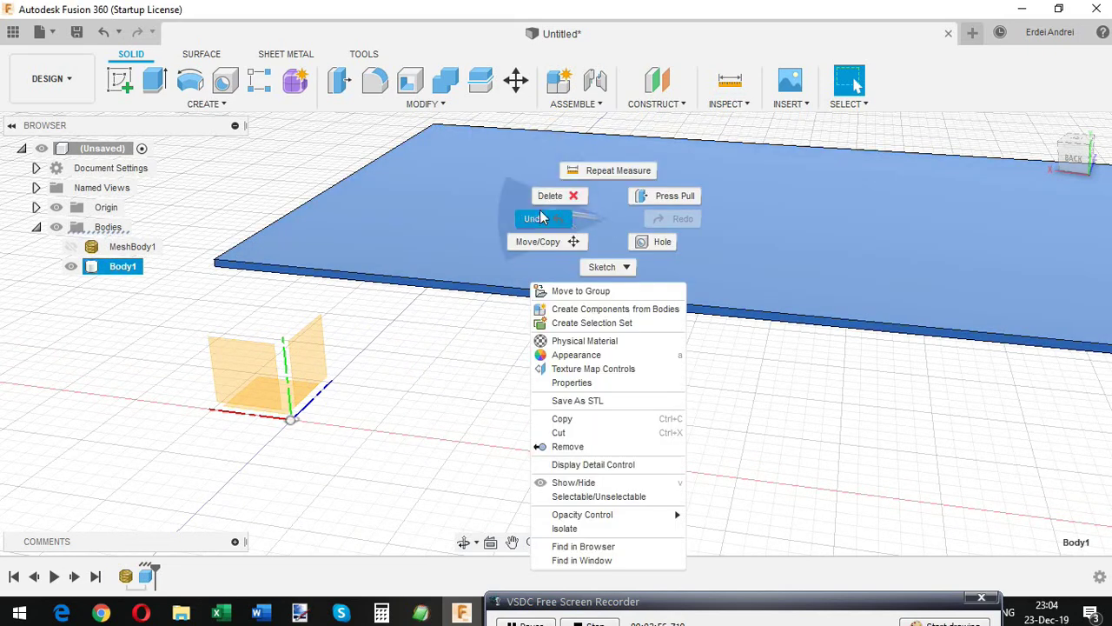
{"action": "left_click", "coordinate": [537, 240]}
{"action": "left_click_drag", "start_coordinate": [825, 199], "coordinate": [785, 462]}
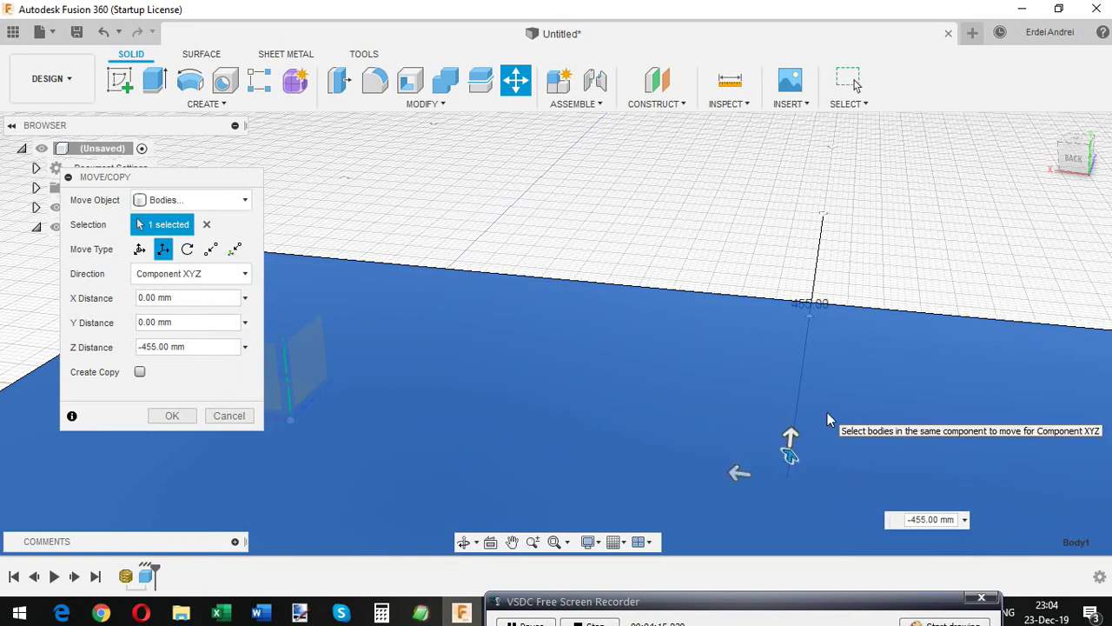
{"action": "key", "text": "Return"}
{"action": "scroll", "coordinate": [827, 419], "scroll_direction": "down", "scroll_amount": 5}
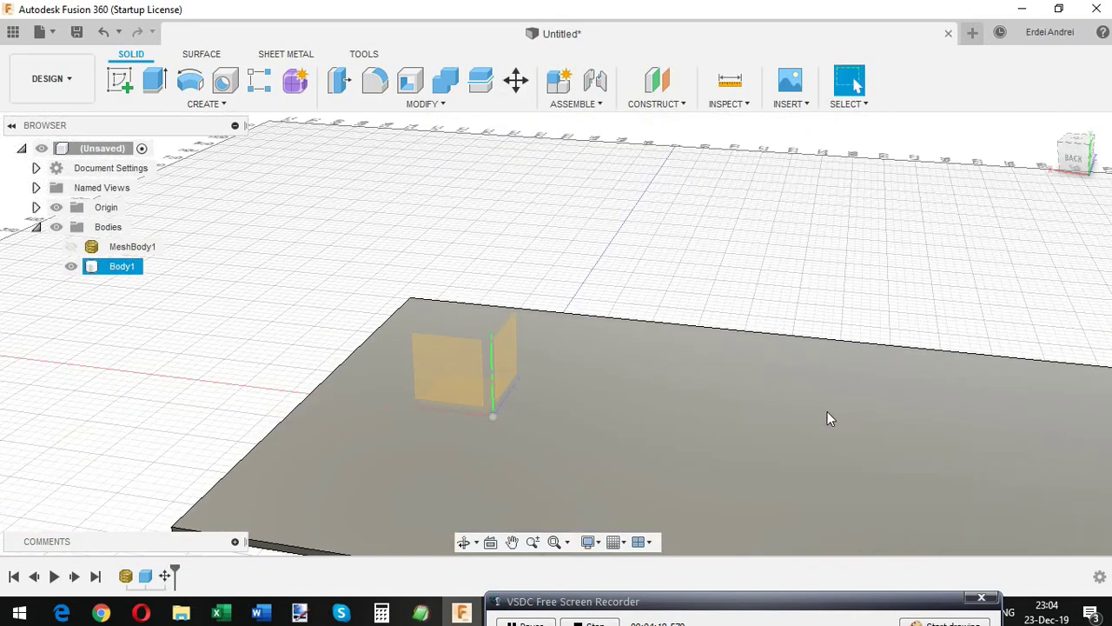
{"action": "middle_click_drag", "start_coordinate": [843, 421], "coordinate": [745, 343]}
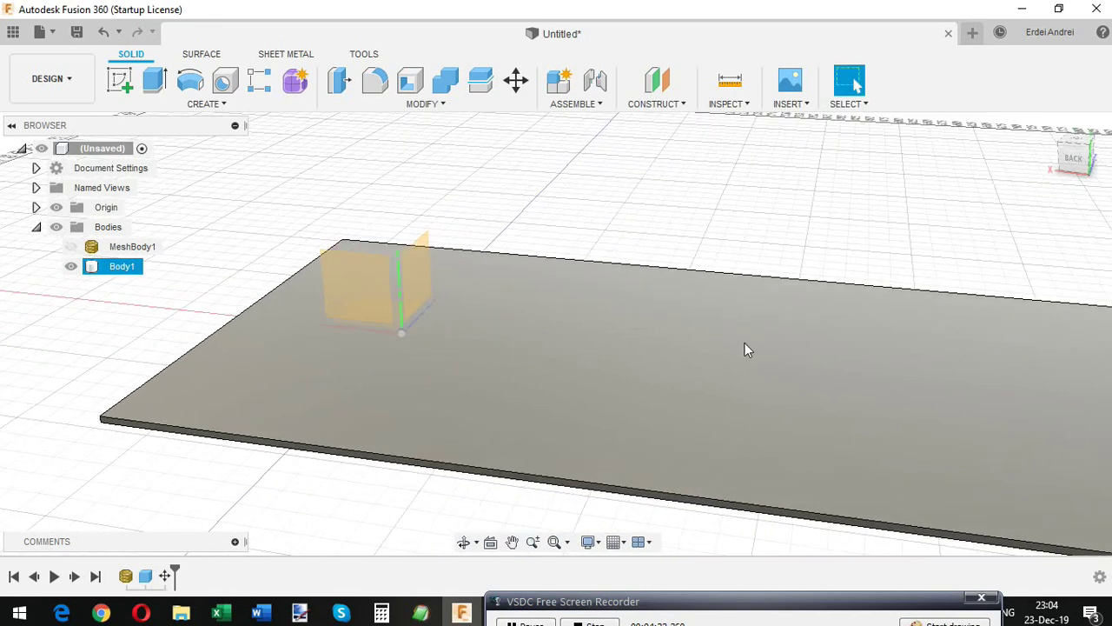
{"action": "right_click", "coordinate": [314, 347]}
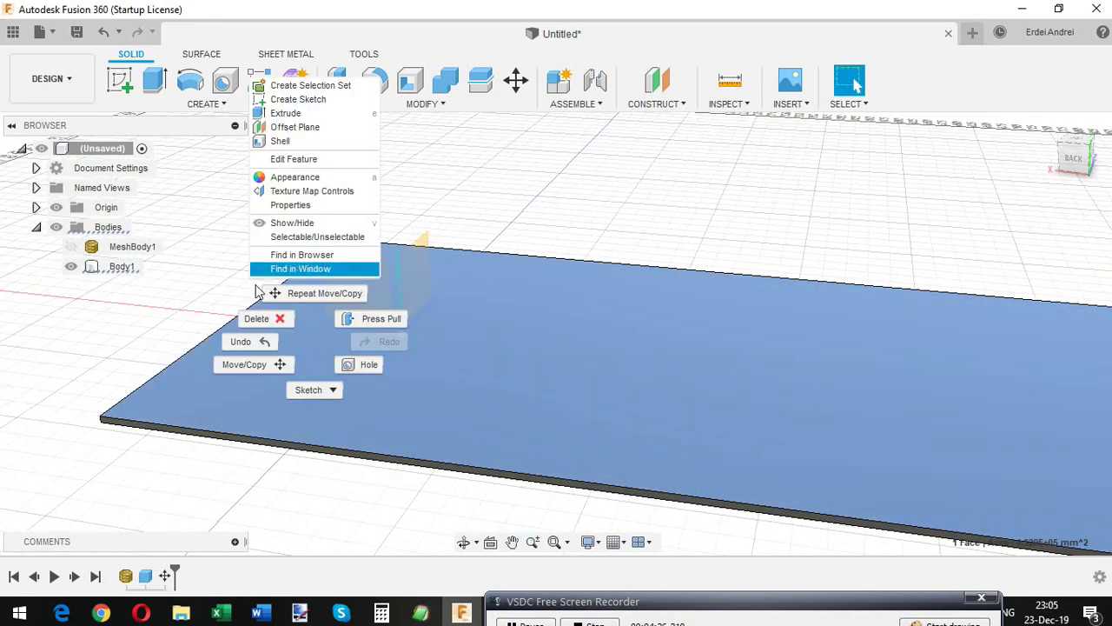
{"action": "left_click", "coordinate": [241, 362]}
{"action": "left_click_drag", "start_coordinate": [628, 352], "coordinate": [799, 376]}
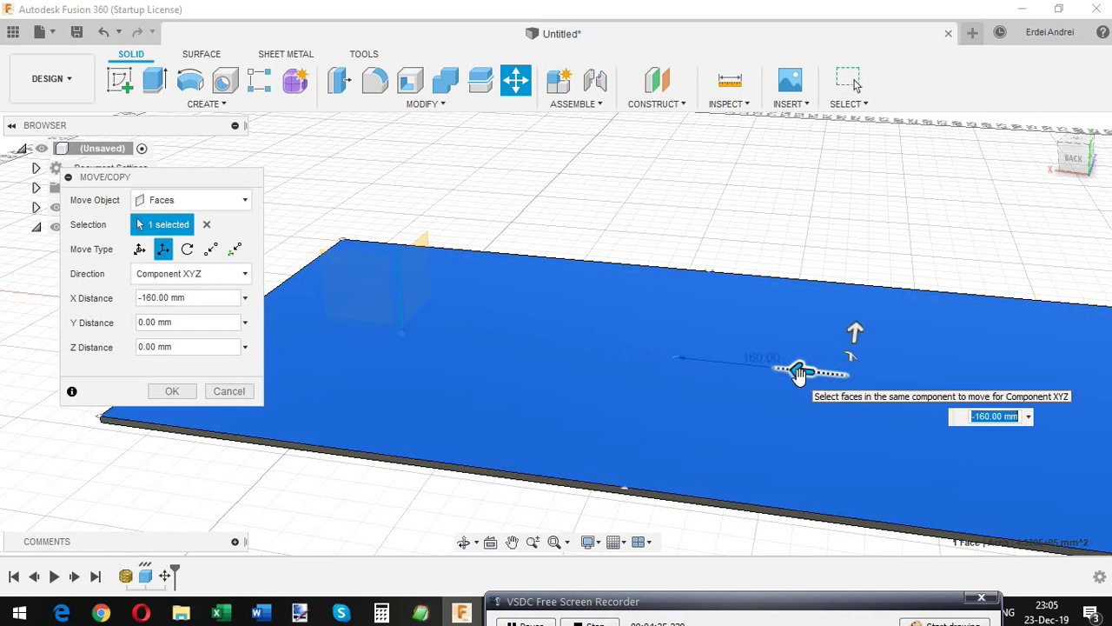
{"action": "left_click", "coordinate": [230, 391]}
Move the whole plate body -220 mm along the X axis, clear of the origin
{"action": "right_click", "coordinate": [122, 269]}
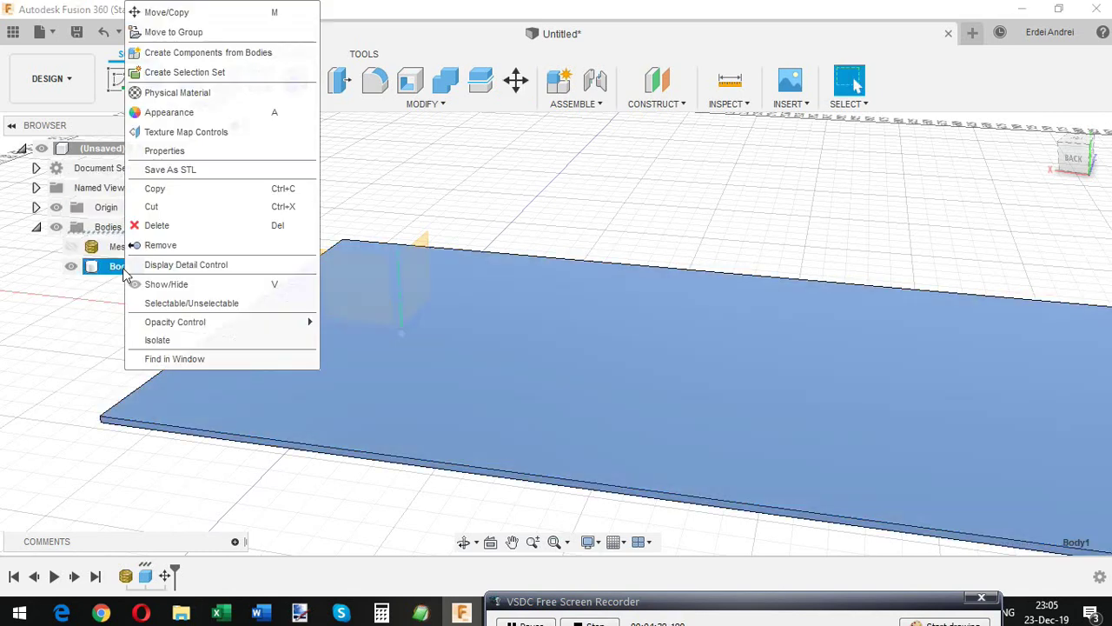
{"action": "left_click", "coordinate": [165, 12]}
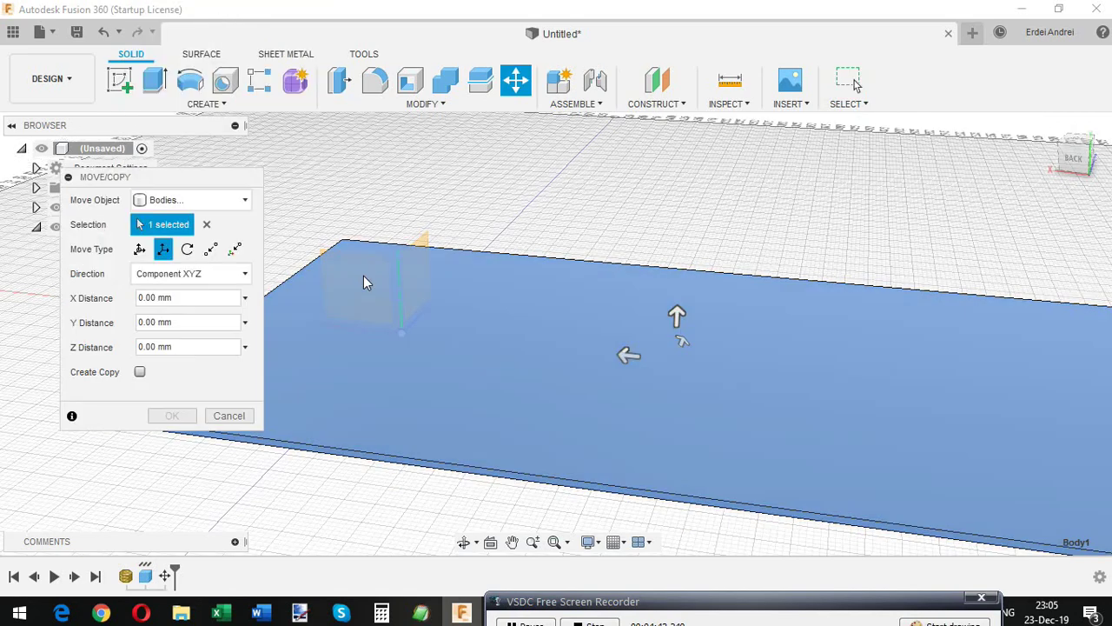
{"action": "left_click_drag", "start_coordinate": [628, 355], "coordinate": [853, 434]}
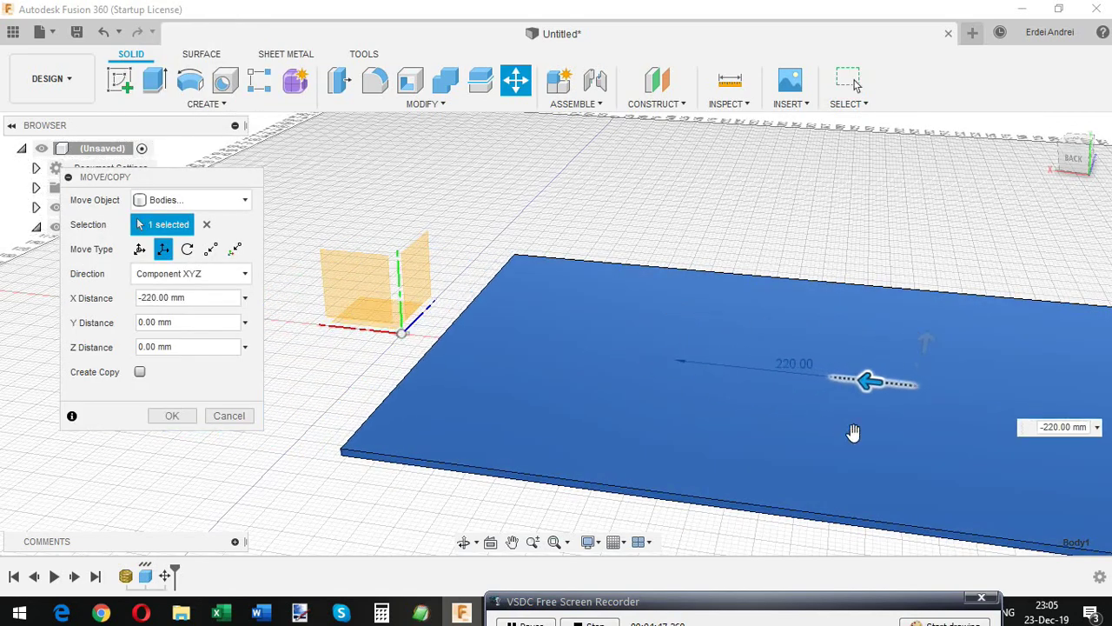
{"action": "left_click", "coordinate": [172, 416]}
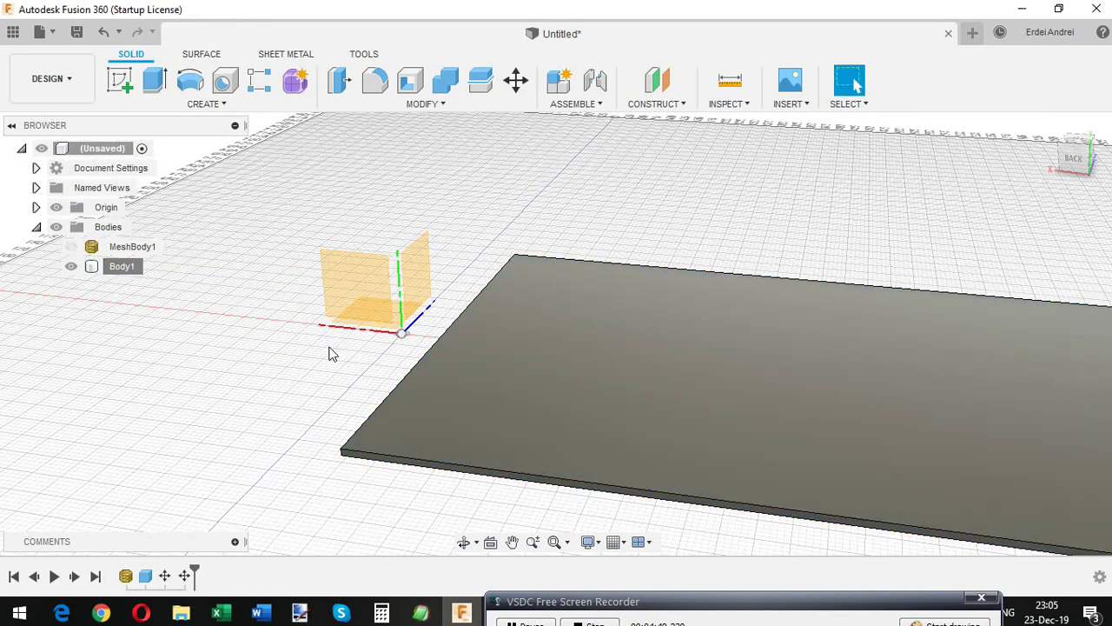
Measure the distance from the plate's short end face to the origin point
{"action": "left_click", "coordinate": [463, 541]}
{"action": "left_click_drag", "start_coordinate": [348, 379], "coordinate": [541, 374]}
{"action": "right_click", "coordinate": [541, 376]}
{"action": "left_click", "coordinate": [607, 376]}
{"action": "left_click", "coordinate": [729, 103]}
{"action": "left_click", "coordinate": [738, 118]}
{"action": "left_click", "coordinate": [561, 291]}
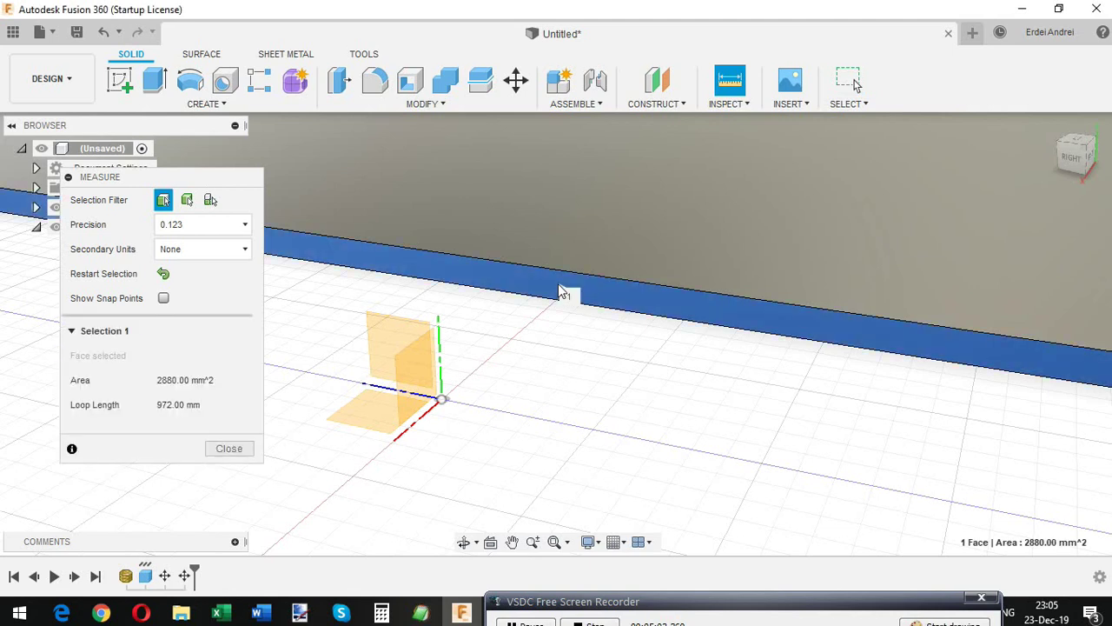
{"action": "left_click", "coordinate": [443, 402]}
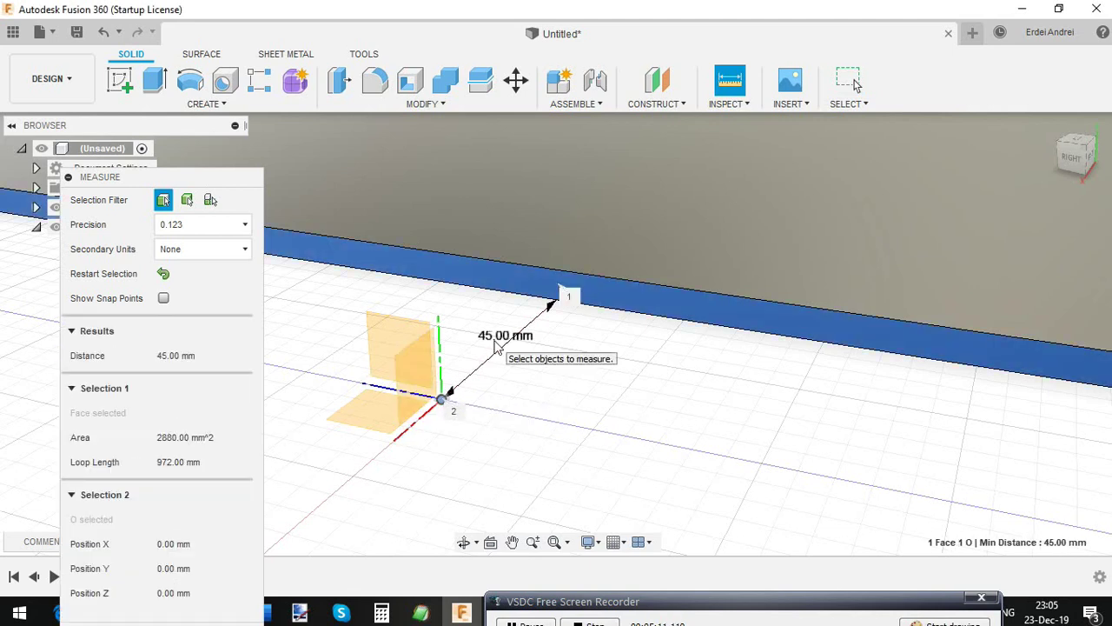
Switch to the Calculator and divide the plate's 900 mm length by 2
{"action": "left_click", "coordinate": [382, 612]}
{"action": "left_click", "coordinate": [333, 351]}
{"action": "left_click", "coordinate": [231, 506]}
{"action": "left_click", "coordinate": [230, 506]}
{"action": "left_click", "coordinate": [434, 298]}
{"action": "left_click", "coordinate": [230, 454]}
{"action": "left_click", "coordinate": [426, 508]}
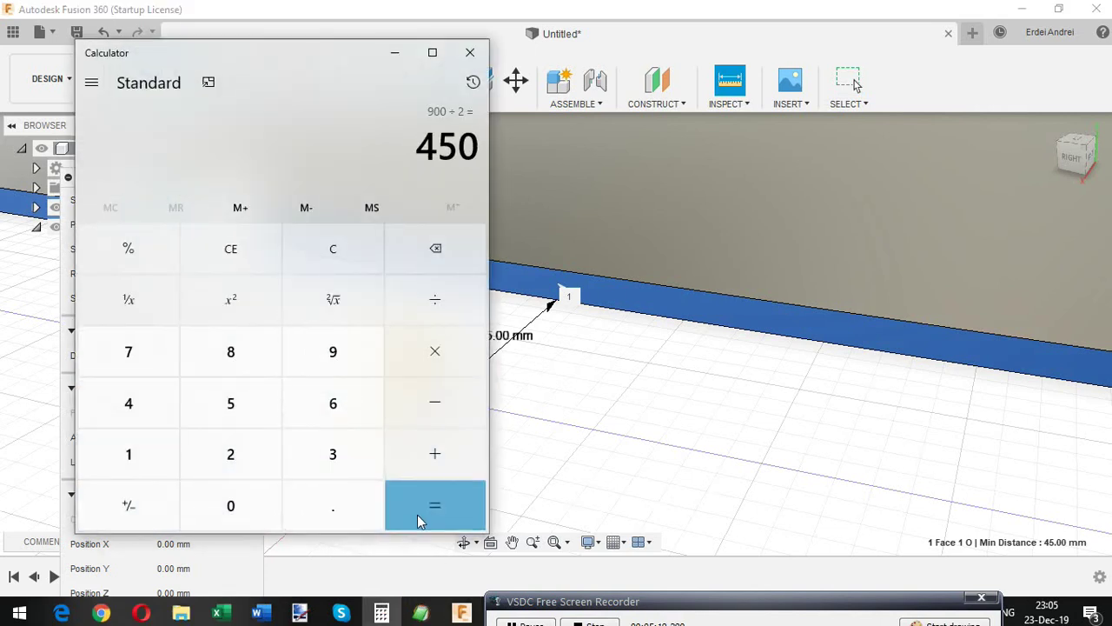
Add the 45 mm origin distance to the plate's half length in the Calculator
{"action": "left_click_drag", "start_coordinate": [297, 56], "coordinate": [274, 50]}
{"action": "left_click", "coordinate": [422, 448]}
{"action": "left_click", "coordinate": [152, 403]}
{"action": "left_click", "coordinate": [208, 398]}
{"action": "left_click", "coordinate": [391, 499]}
Return to Fusion 360 and close the distance measurement between the plate's end face and the origin
{"action": "left_click", "coordinate": [372, 48]}
{"action": "scroll", "coordinate": [620, 318], "scroll_direction": "up", "scroll_amount": 3}
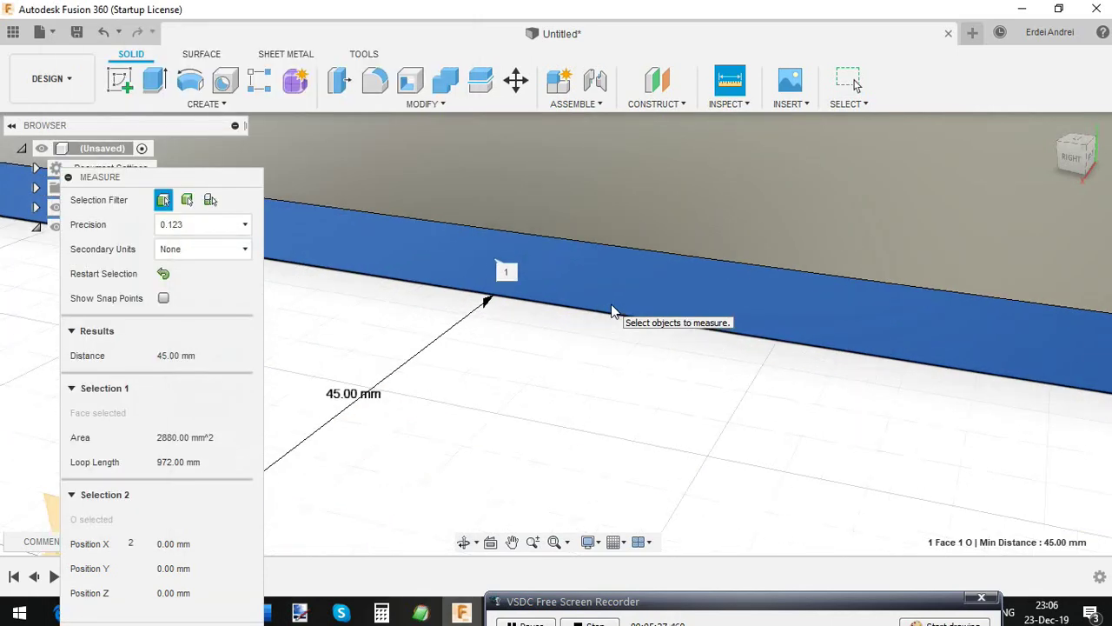
{"action": "scroll", "coordinate": [665, 308], "scroll_direction": "down", "scroll_amount": 8}
{"action": "middle_click_drag", "start_coordinate": [790, 389], "coordinate": [606, 432]}
{"action": "scroll", "coordinate": [633, 355], "scroll_direction": "down", "scroll_amount": 4}
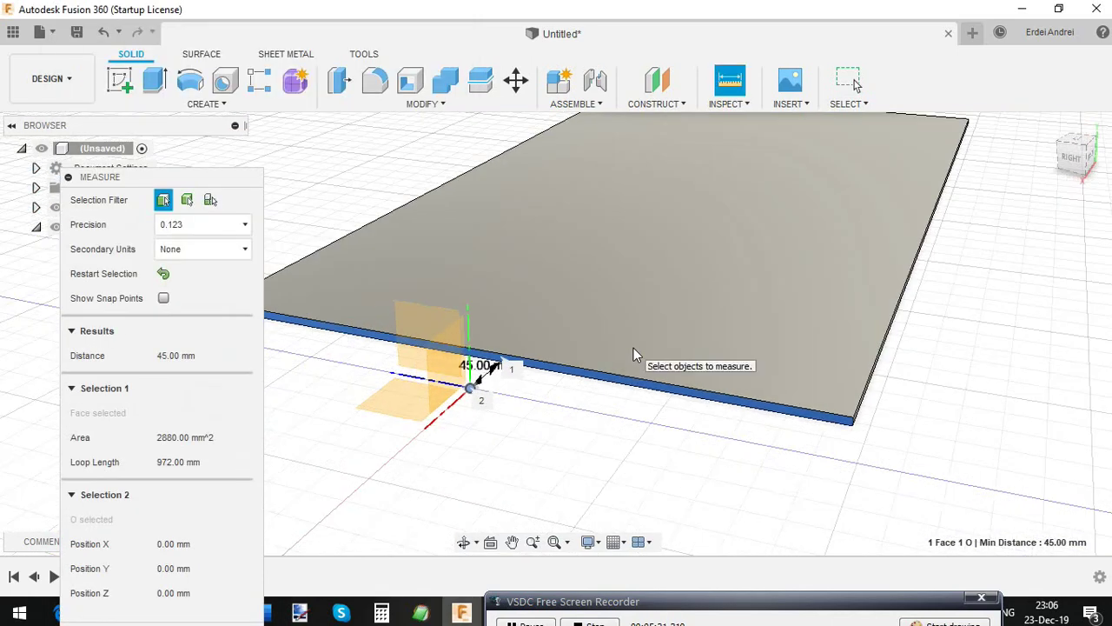
{"action": "scroll", "coordinate": [563, 430], "scroll_direction": "down", "scroll_amount": 2}
{"action": "left_click", "coordinate": [562, 430]}
{"action": "left_click", "coordinate": [225, 341]}
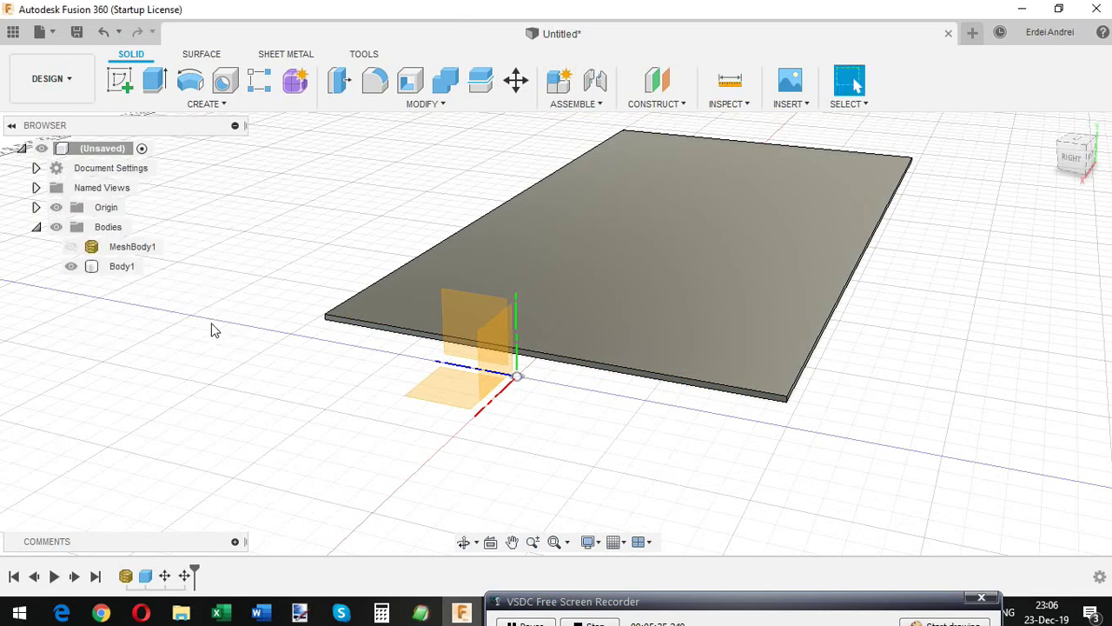
Move the plate body 495 mm along the X axis to centre it on the origin
{"action": "right_click", "coordinate": [120, 266]}
{"action": "left_click", "coordinate": [165, 13]}
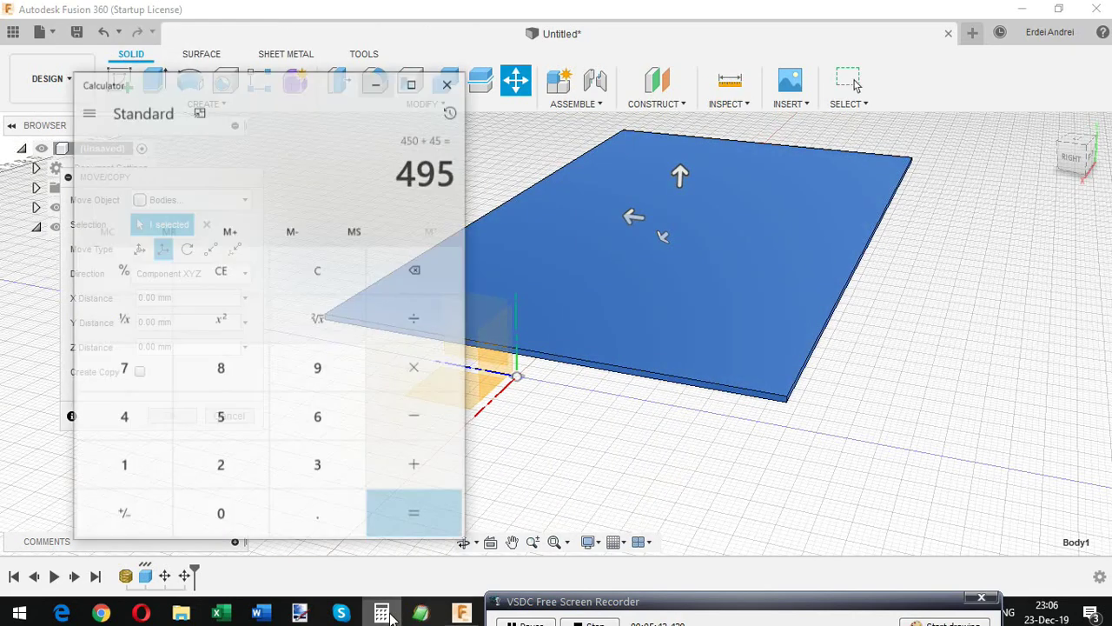
{"action": "left_click_drag", "start_coordinate": [662, 238], "coordinate": [499, 422]}
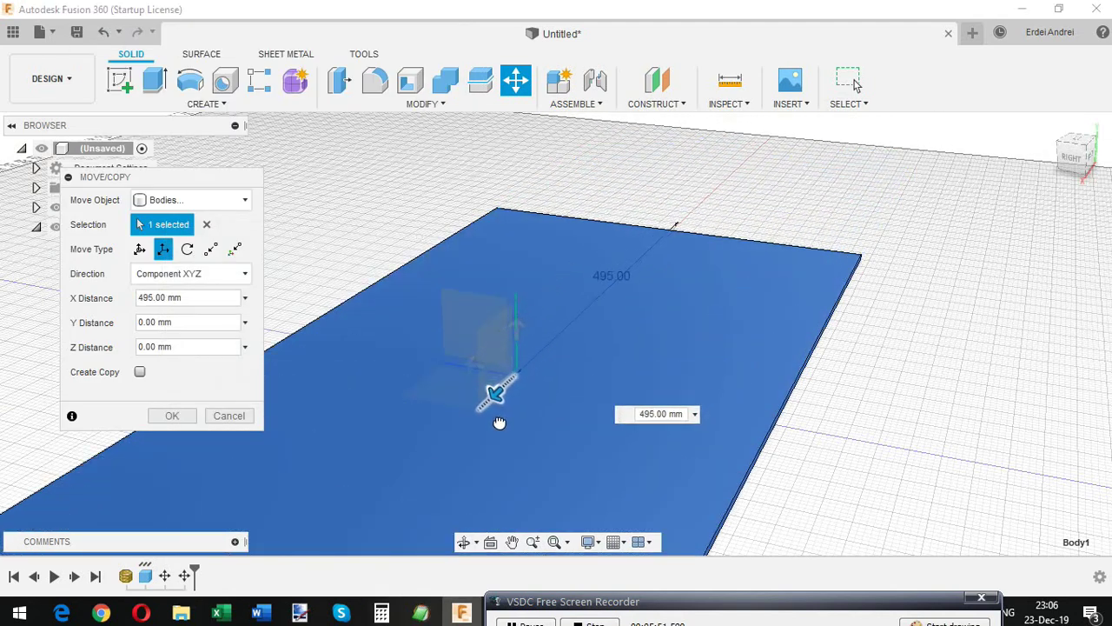
{"action": "key", "text": "Return"}
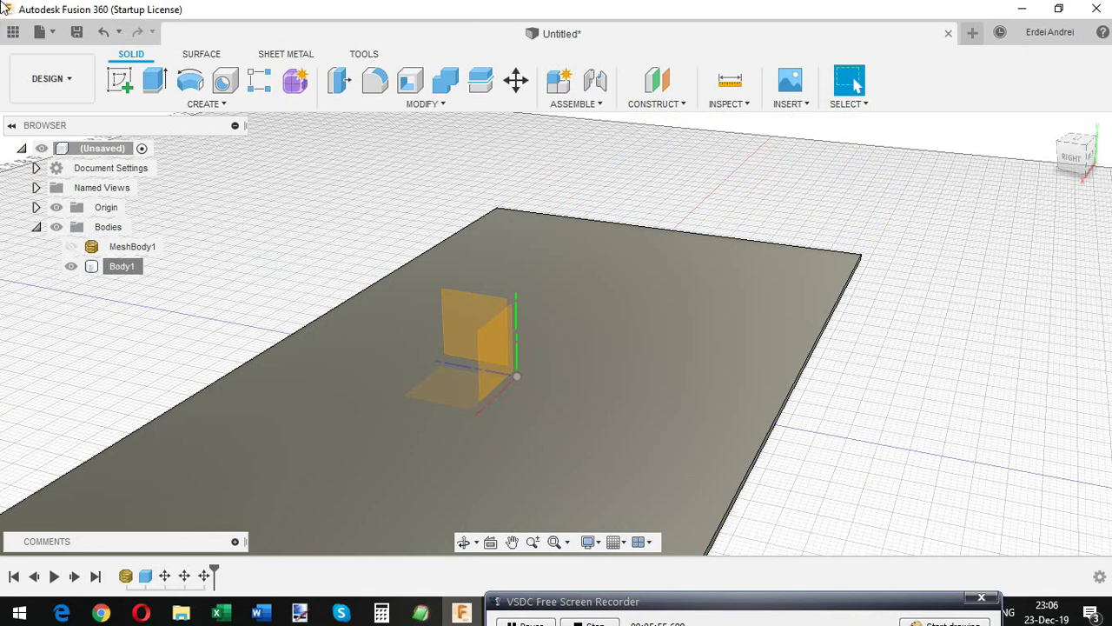
Hide the origin geometry and show the mesh frame over the plate in the top view
{"action": "left_click", "coordinate": [57, 208]}
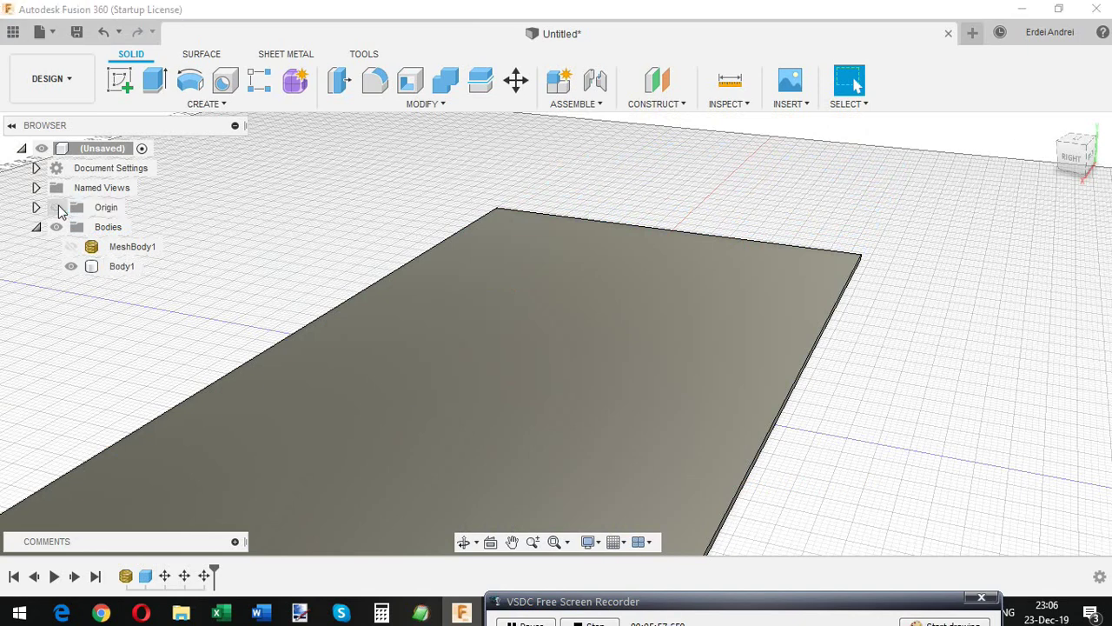
{"action": "left_click", "coordinate": [1074, 154]}
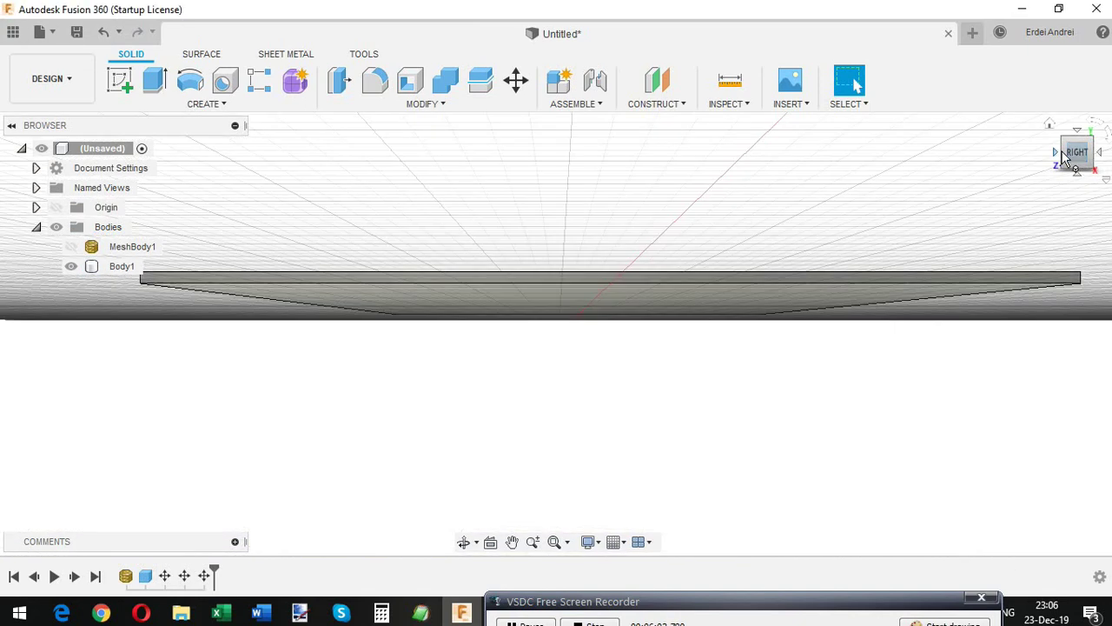
{"action": "left_click", "coordinate": [1057, 154]}
{"action": "left_click", "coordinate": [1079, 129]}
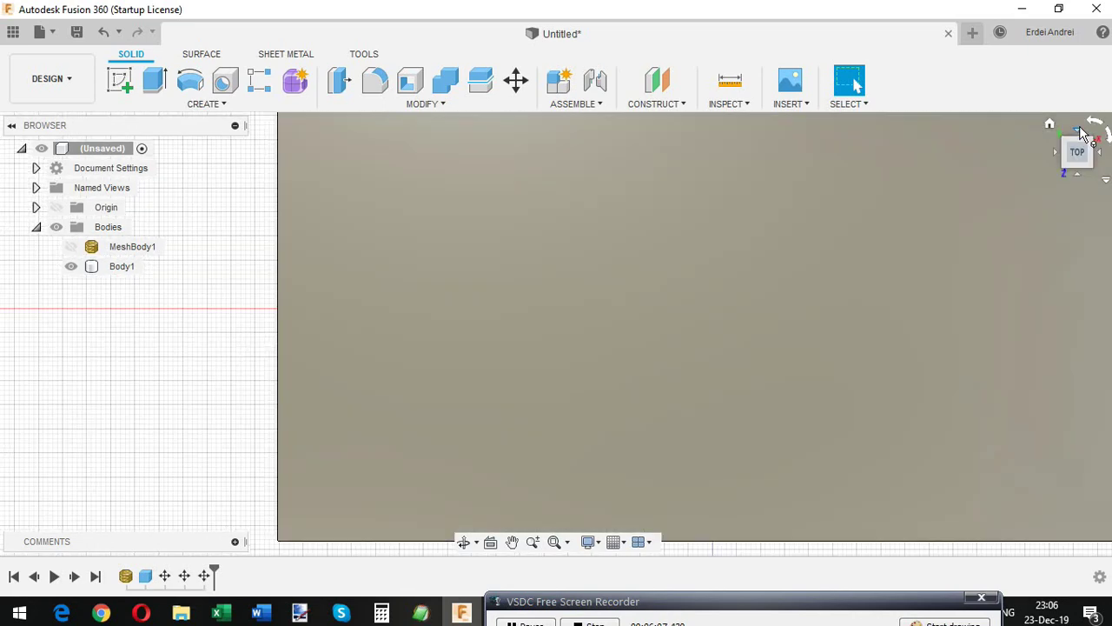
{"action": "scroll", "coordinate": [569, 237], "scroll_direction": "down", "scroll_amount": 5}
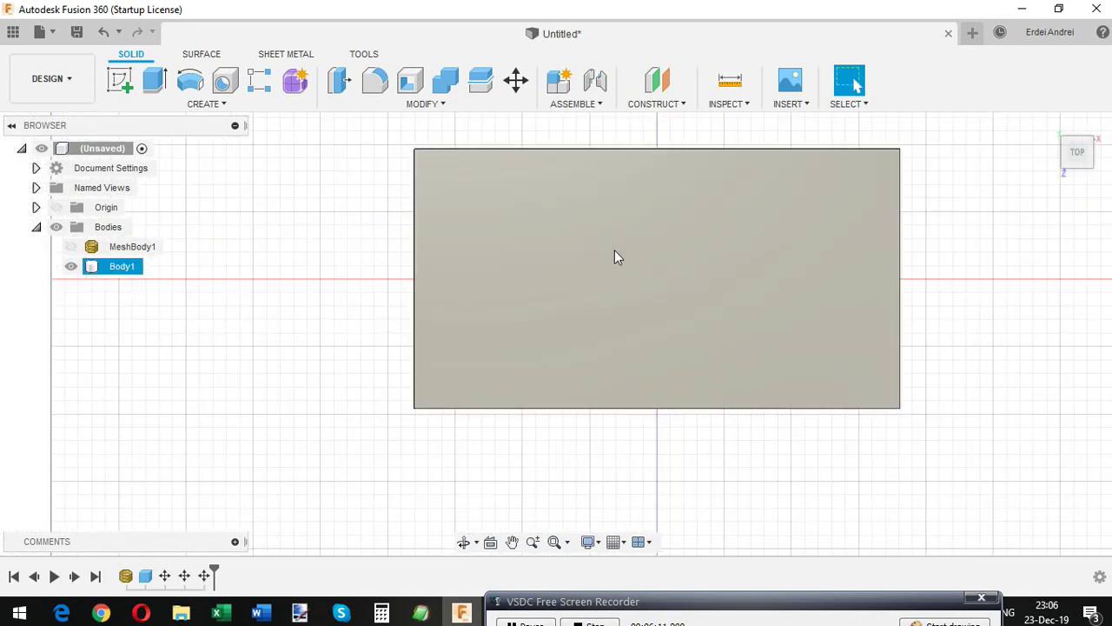
{"action": "left_click", "coordinate": [868, 241]}
{"action": "middle_click_drag", "start_coordinate": [868, 242], "coordinate": [759, 275]}
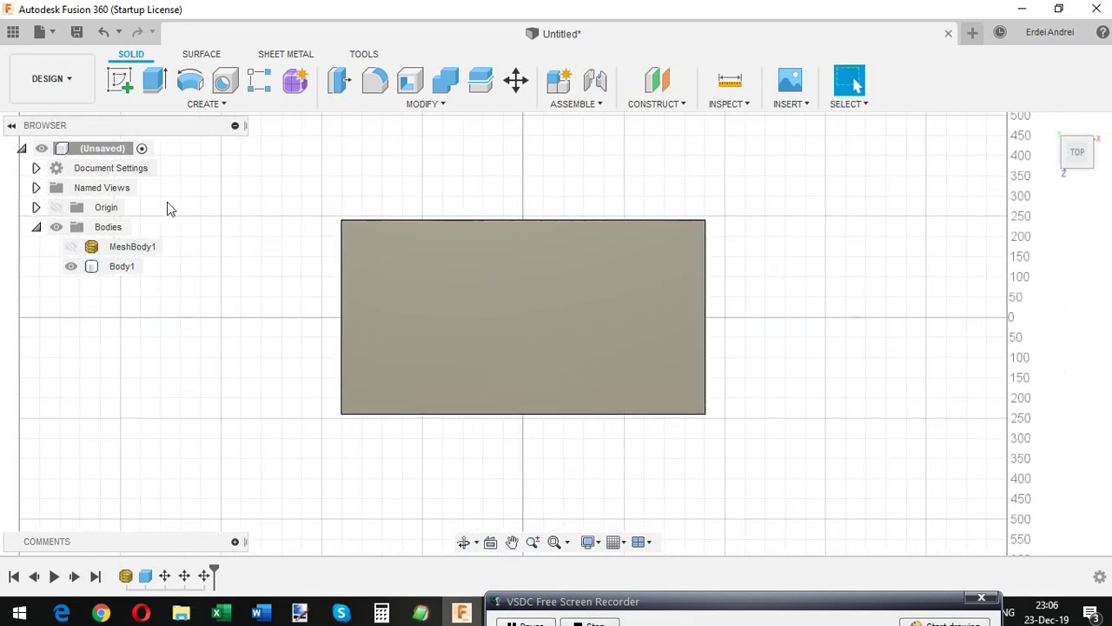
{"action": "left_click", "coordinate": [71, 248]}
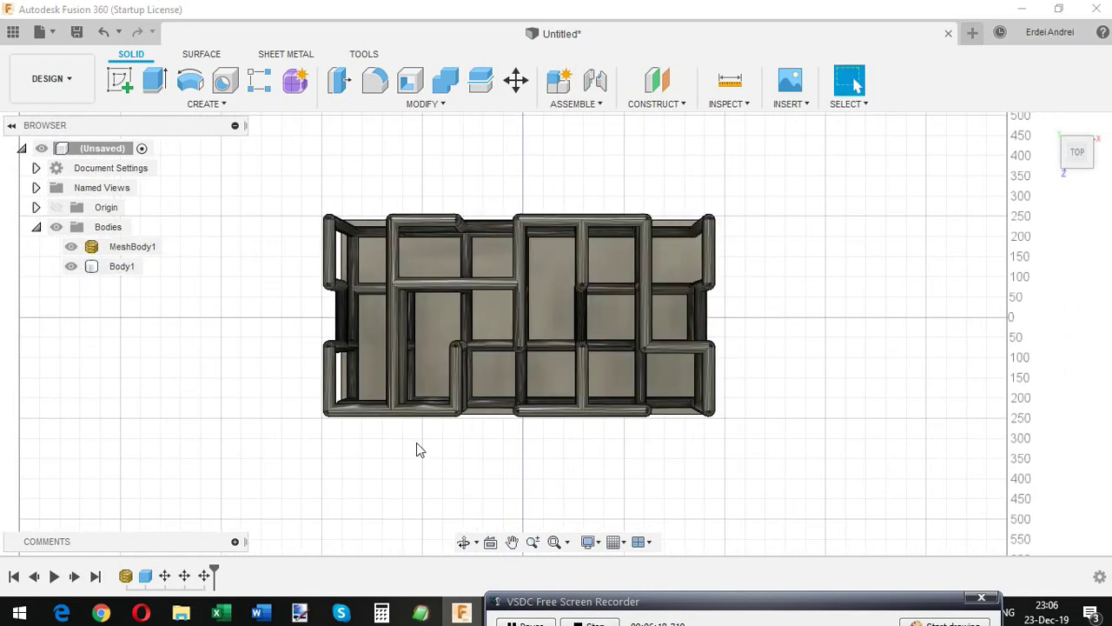
Start a move of the plate body and raise it about 310 mm along Y, above the tubular frame
{"action": "left_click", "coordinate": [464, 541]}
{"action": "left_click_drag", "start_coordinate": [473, 486], "coordinate": [461, 398]}
{"action": "scroll", "coordinate": [474, 382], "scroll_direction": "up", "scroll_amount": 5}
{"action": "right_click", "coordinate": [487, 372]}
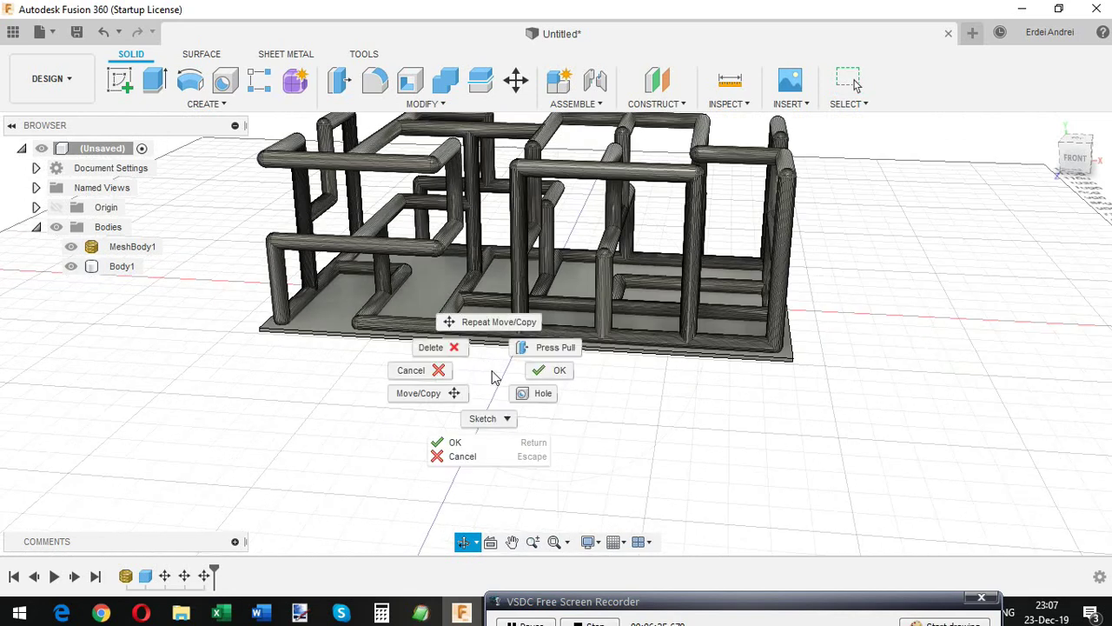
{"action": "left_click", "coordinate": [556, 380]}
{"action": "left_click", "coordinate": [110, 267]}
{"action": "right_click", "coordinate": [109, 267]}
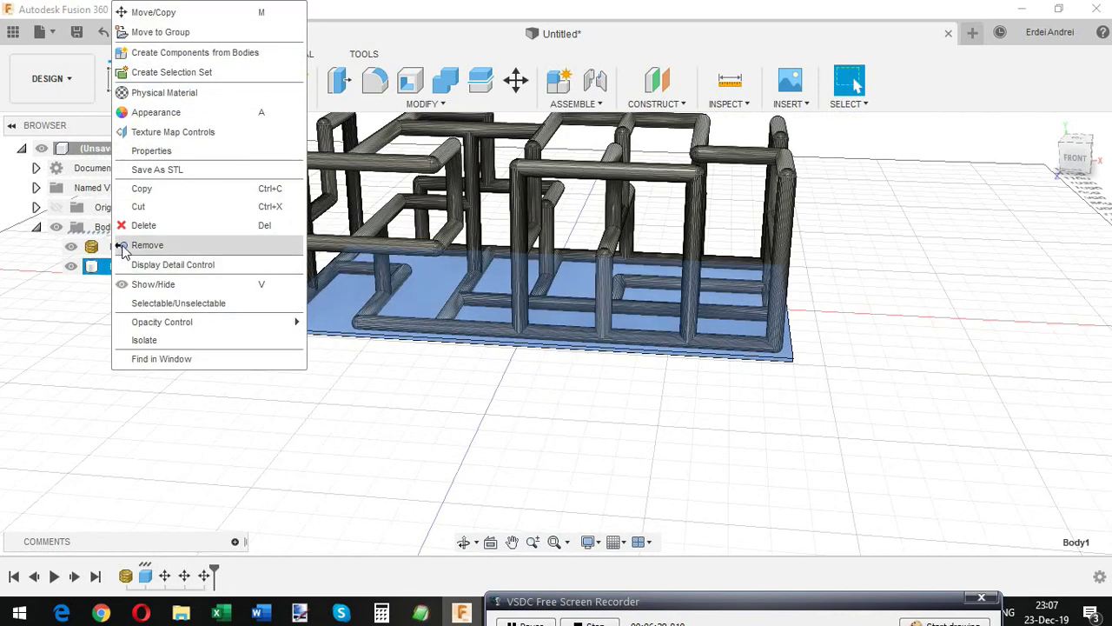
{"action": "left_click", "coordinate": [173, 13]}
{"action": "left_click_drag", "start_coordinate": [539, 249], "coordinate": [545, 95]}
{"action": "scroll", "coordinate": [536, 253], "scroll_direction": "up", "scroll_amount": 2}
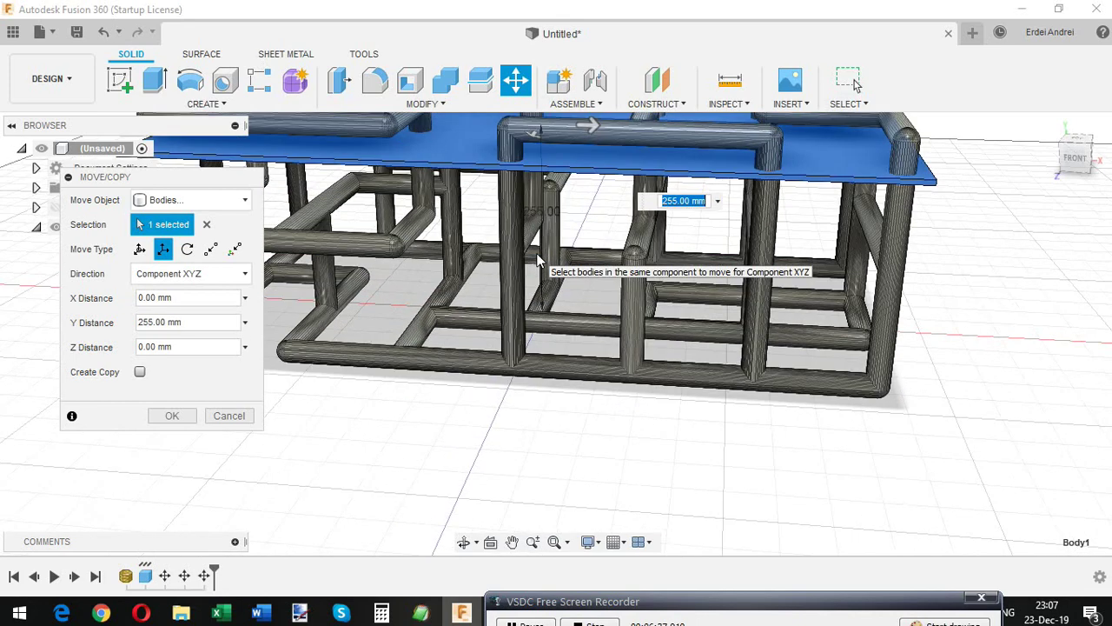
{"action": "scroll", "coordinate": [536, 217], "scroll_direction": "down", "scroll_amount": 5}
{"action": "mouse_move", "coordinate": [539, 139]}
{"action": "left_mouse_down"}
{"action": "mouse_move", "coordinate": [539, 86]}
{"action": "mouse_move", "coordinate": [539, 122]}
{"action": "left_mouse_up"}
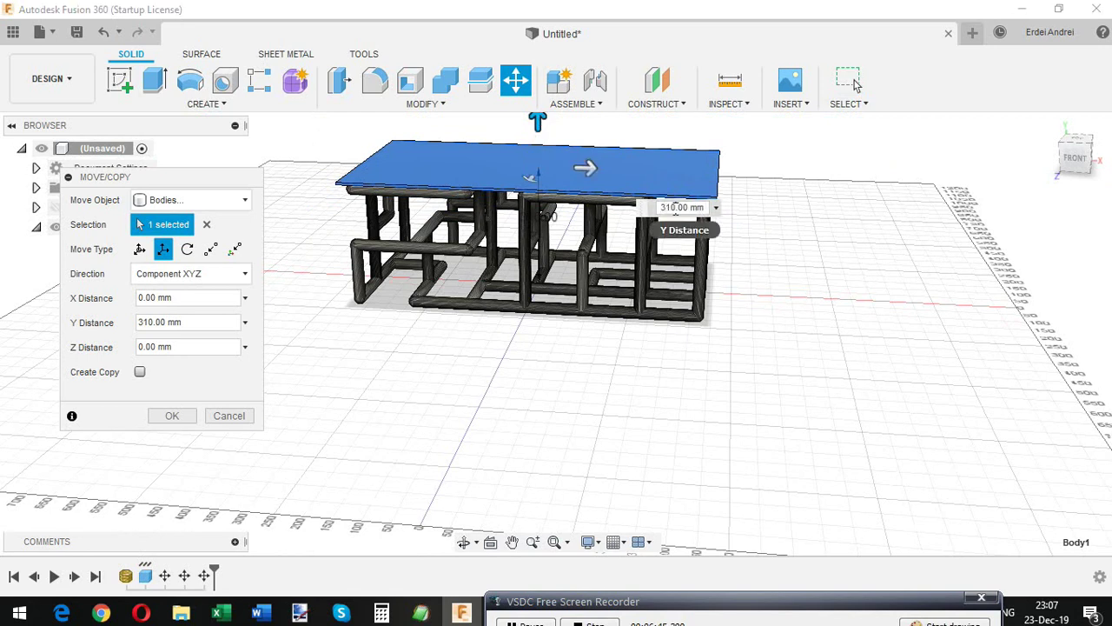
Set the plate's Y move distance to 307 mm so it rests on the frame's upper tubes, and confirm the move
{"action": "left_click", "coordinate": [676, 208]}
{"action": "key", "text": "Return"}
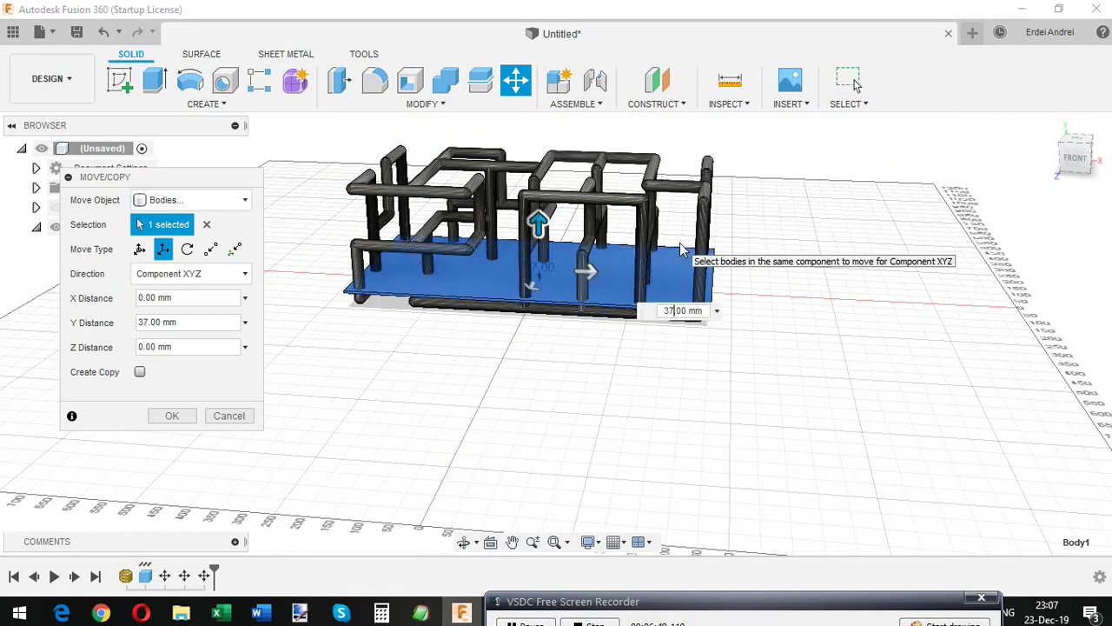
{"action": "type", "text": "07"}
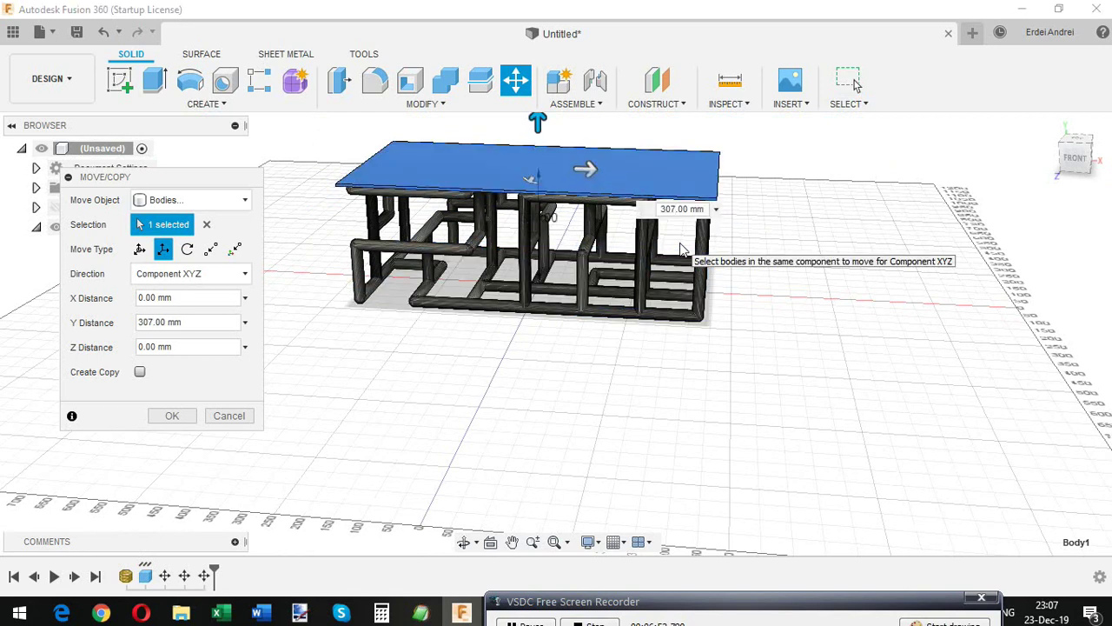
{"action": "scroll", "coordinate": [605, 211], "scroll_direction": "up", "scroll_amount": 5}
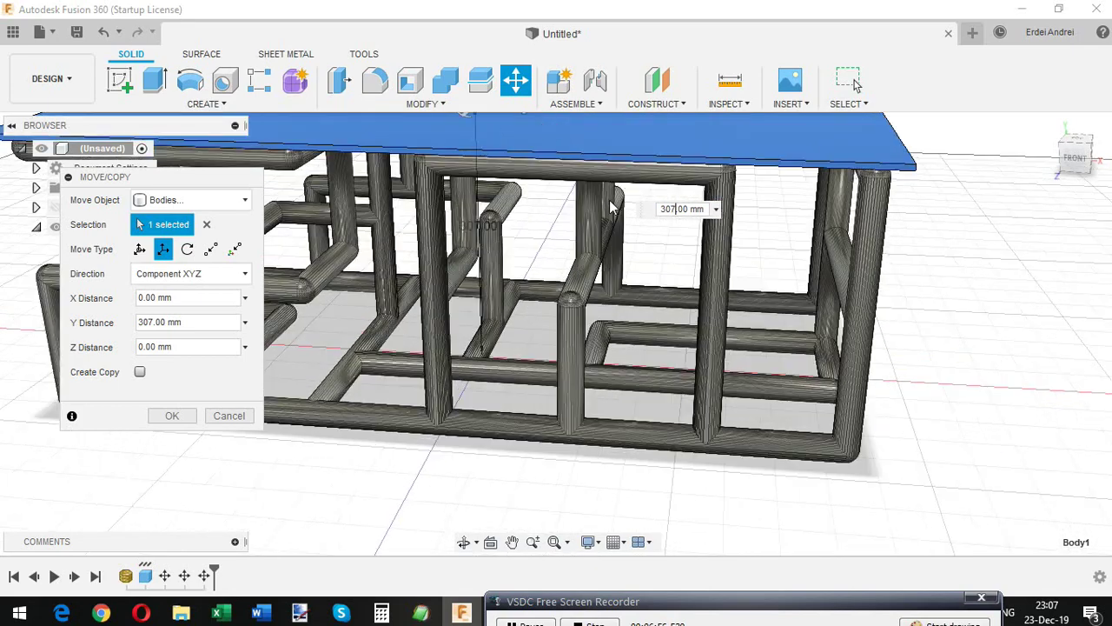
{"action": "scroll", "coordinate": [613, 167], "scroll_direction": "up", "scroll_amount": 5}
{"action": "middle_click_drag", "start_coordinate": [589, 235], "coordinate": [606, 130]}
{"action": "middle_click_drag", "start_coordinate": [650, 263], "coordinate": [767, 275], "text": "shift"}
{"action": "scroll", "coordinate": [768, 271], "scroll_direction": "up", "scroll_amount": 1}
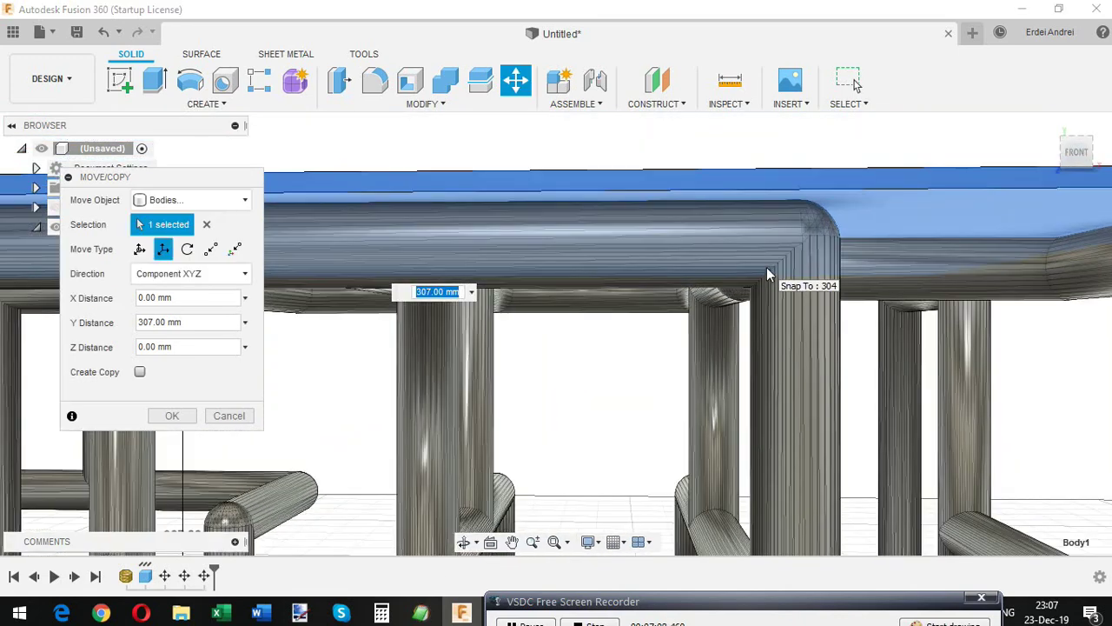
{"action": "key", "text": "Return"}
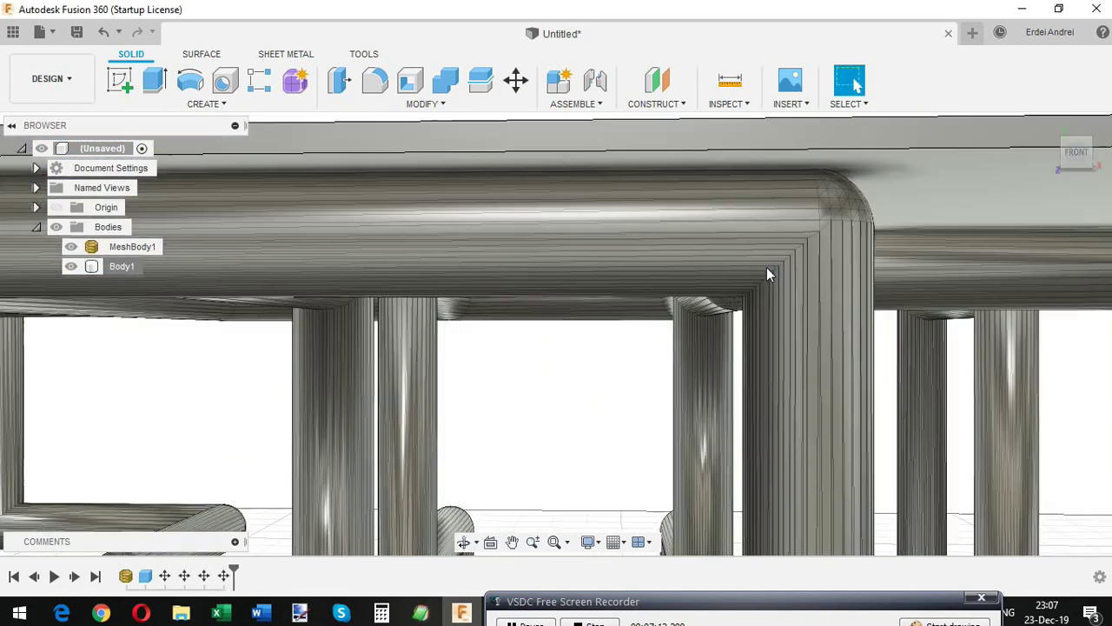
{"action": "scroll", "coordinate": [766, 267], "scroll_direction": "down", "scroll_amount": 5}
{"action": "left_click", "coordinate": [1053, 126]}
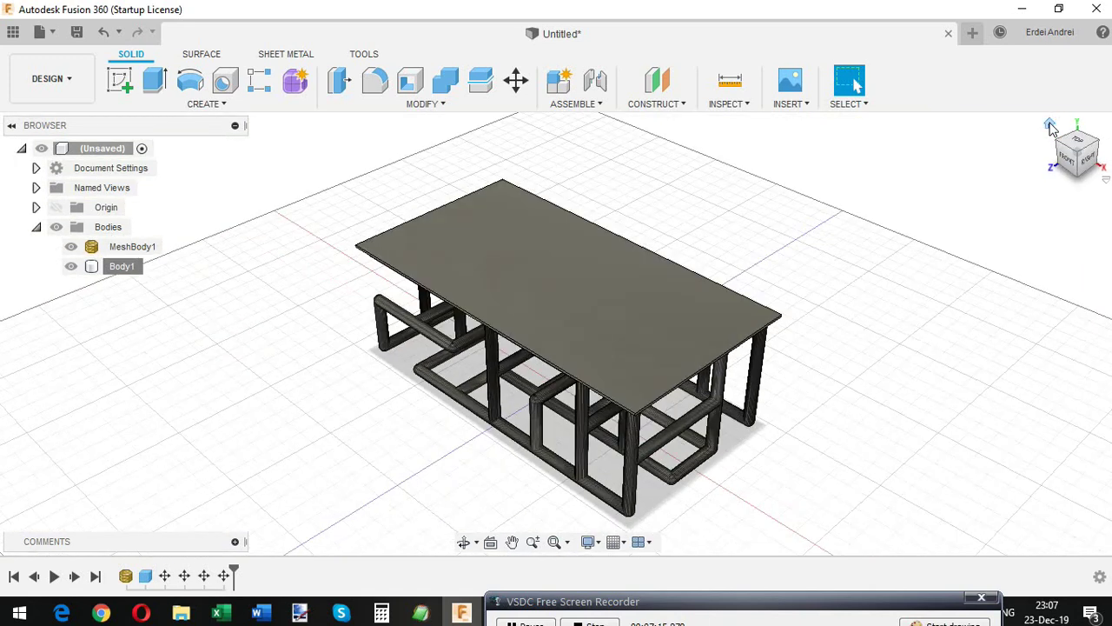
Switch to the Render workspace and open the appearance library
{"action": "left_click", "coordinate": [50, 78]}
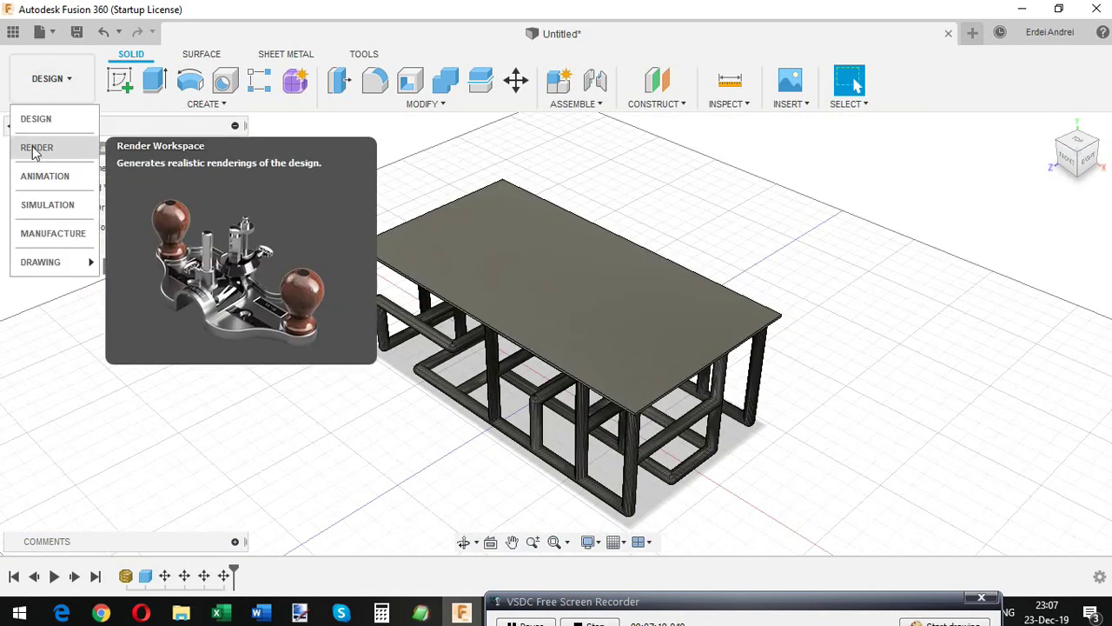
{"action": "left_click", "coordinate": [35, 146]}
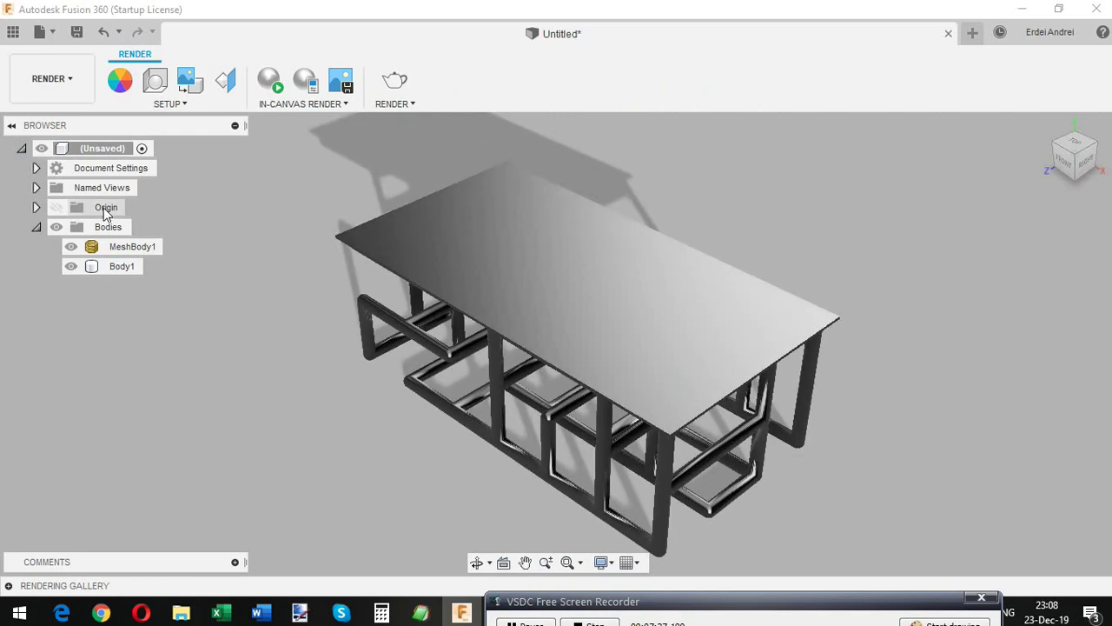
{"action": "left_click", "coordinate": [120, 80]}
{"action": "left_click", "coordinate": [471, 263]}
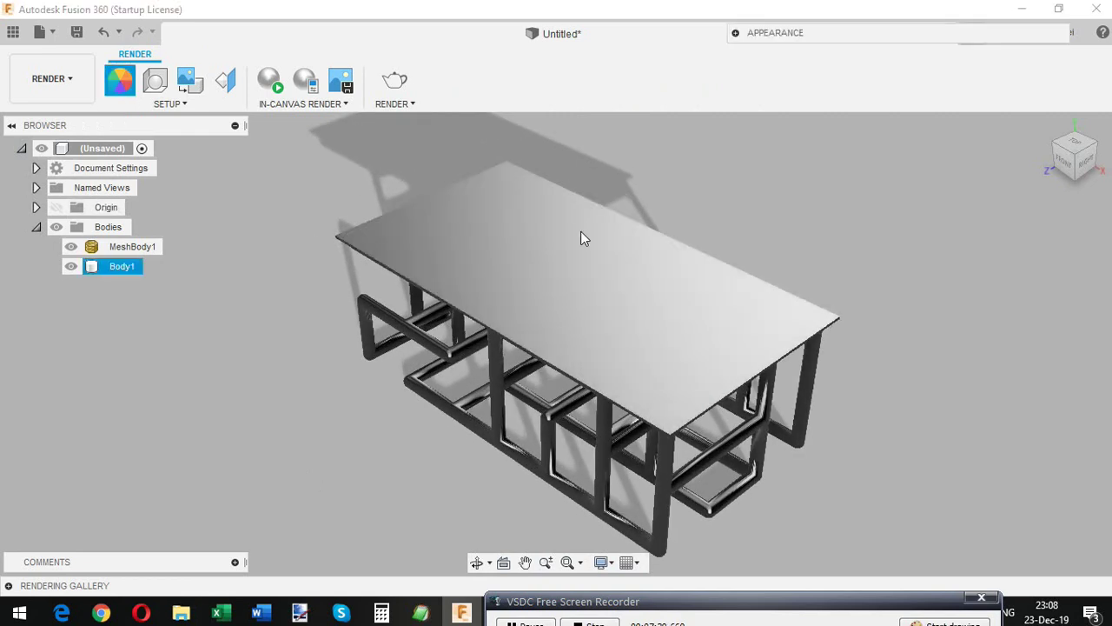
{"action": "left_click", "coordinate": [735, 32]}
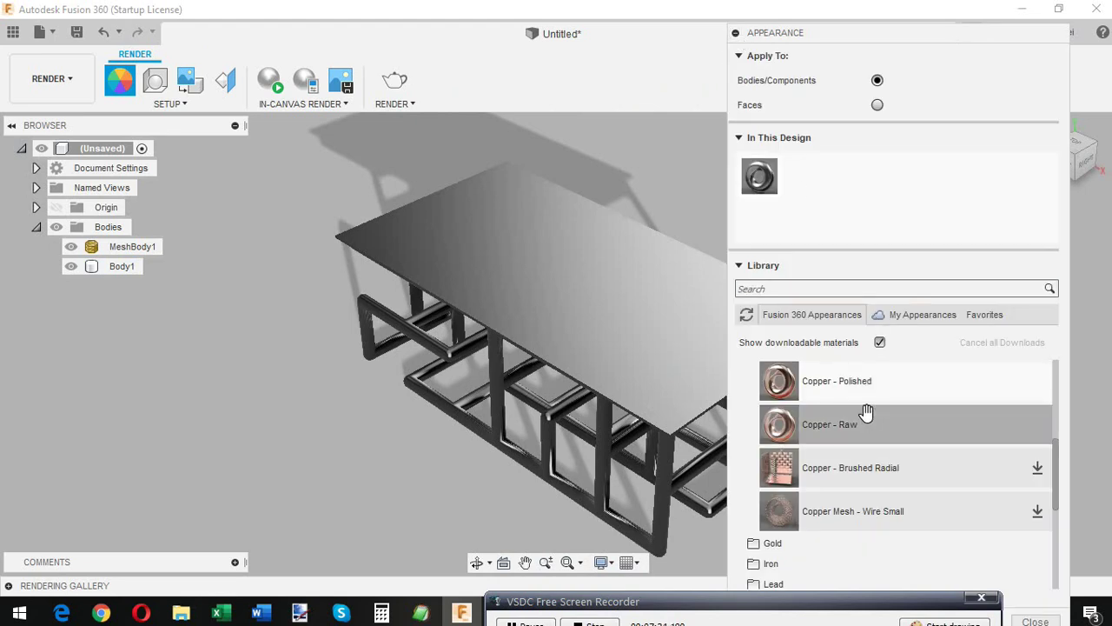
Apply a copper appearance from the Metal library to the tubular mesh frame
{"action": "scroll", "coordinate": [837, 416], "scroll_direction": "up", "scroll_amount": 2}
{"action": "scroll", "coordinate": [835, 415], "scroll_direction": "down", "scroll_amount": 3}
{"action": "scroll", "coordinate": [874, 390], "scroll_direction": "up", "scroll_amount": 2}
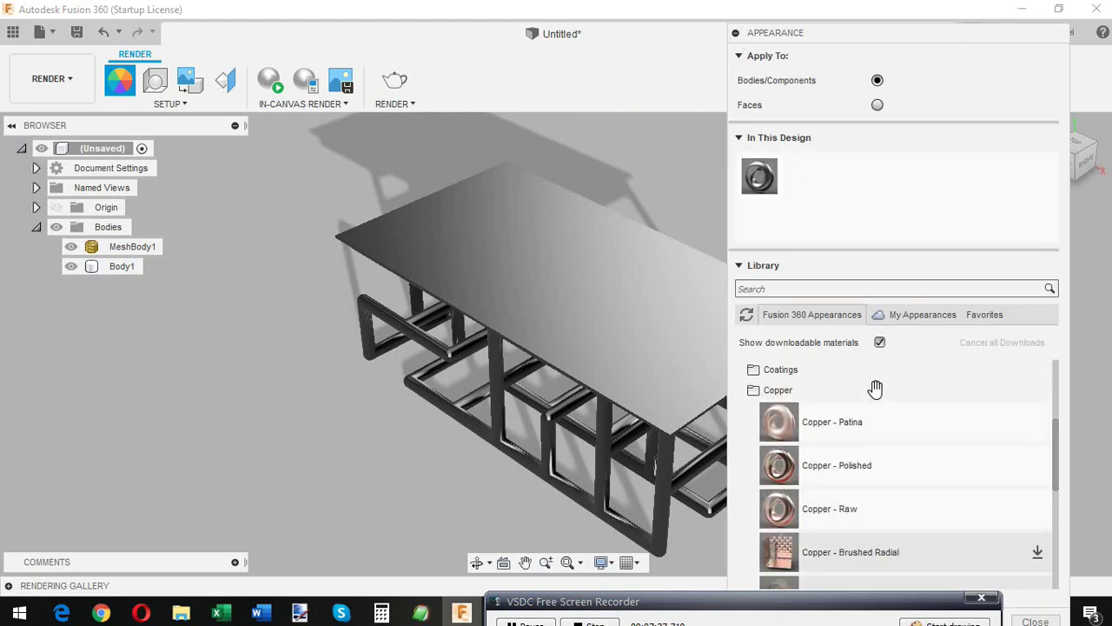
{"action": "scroll", "coordinate": [874, 387], "scroll_direction": "up", "scroll_amount": 2}
{"action": "scroll", "coordinate": [874, 387], "scroll_direction": "down", "scroll_amount": 3}
{"action": "left_click_drag", "start_coordinate": [848, 427], "coordinate": [665, 478]}
Apply a dark grey glass appearance from the Smooth glass set to the tabletop plate
{"action": "scroll", "coordinate": [930, 425], "scroll_direction": "up", "scroll_amount": 2}
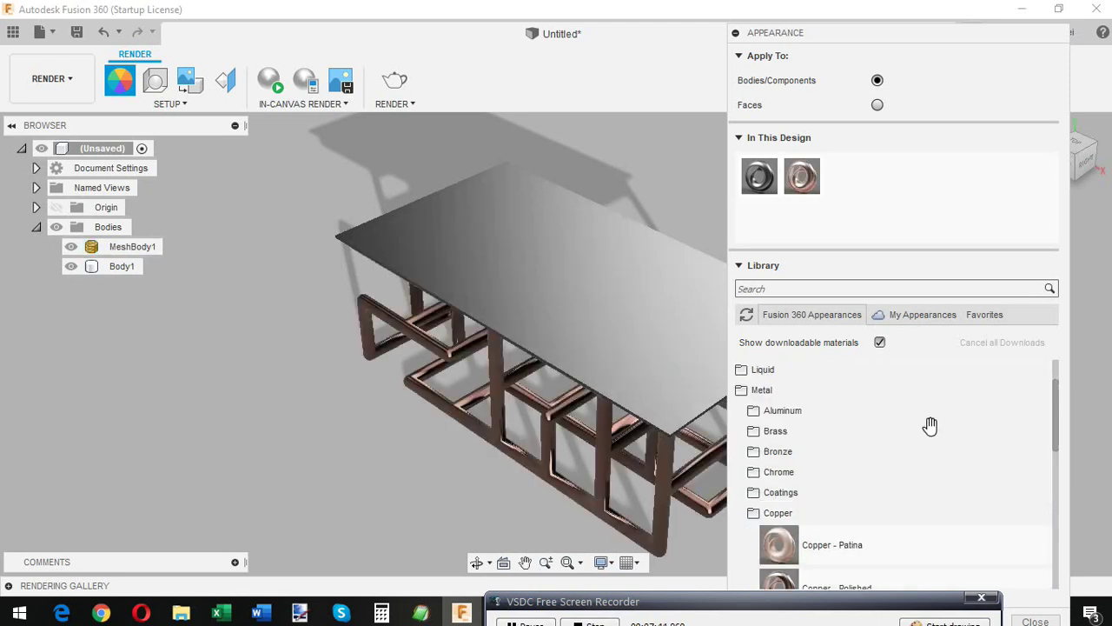
{"action": "left_click", "coordinate": [753, 514]}
{"action": "left_click", "coordinate": [741, 391]}
{"action": "scroll", "coordinate": [765, 413], "scroll_direction": "up", "scroll_amount": 2}
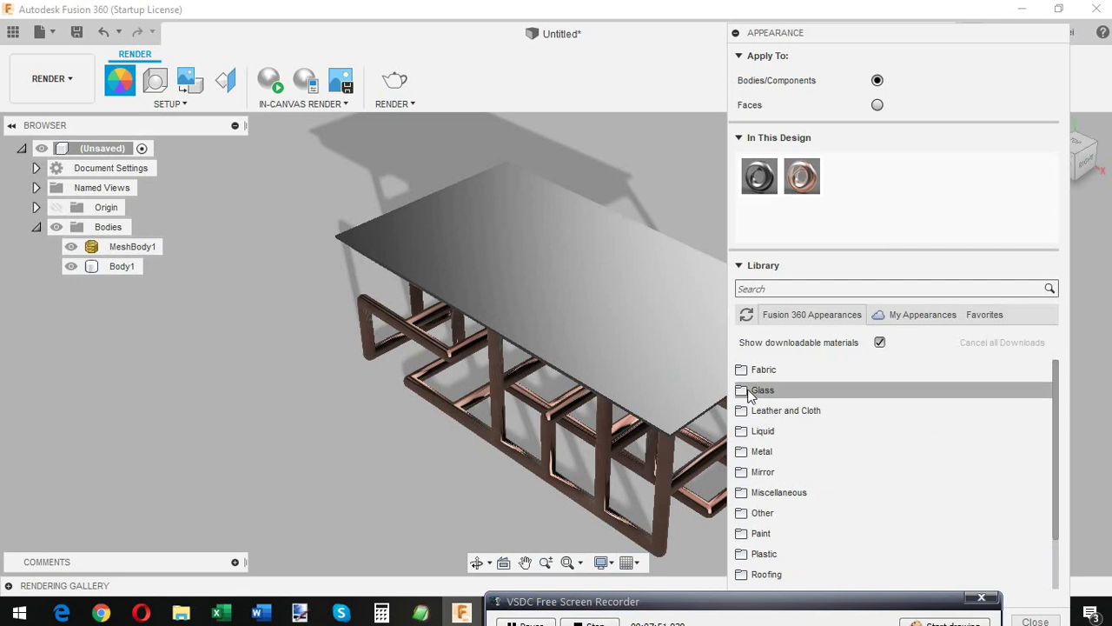
{"action": "left_click", "coordinate": [759, 393]}
{"action": "left_click", "coordinate": [756, 429]}
{"action": "scroll", "coordinate": [908, 497], "scroll_direction": "down", "scroll_amount": 2}
{"action": "scroll", "coordinate": [910, 499], "scroll_direction": "down", "scroll_amount": 2}
{"action": "left_click_drag", "start_coordinate": [906, 495], "coordinate": [611, 324]}
{"action": "scroll", "coordinate": [867, 385], "scroll_direction": "up", "scroll_amount": 3}
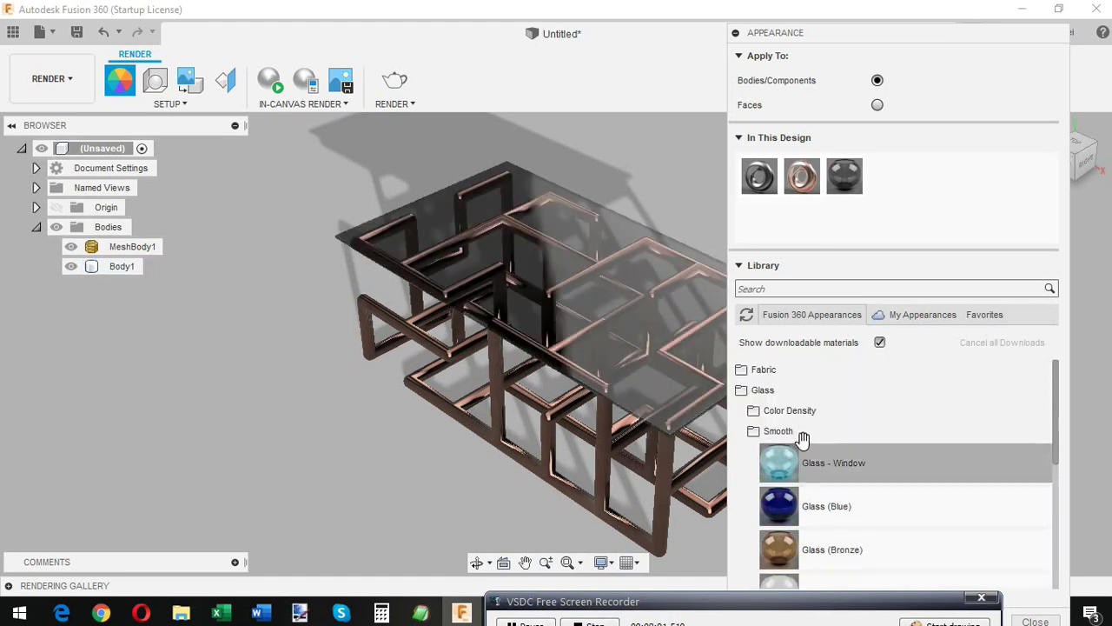
{"action": "left_click", "coordinate": [754, 432]}
{"action": "left_click", "coordinate": [735, 33]}
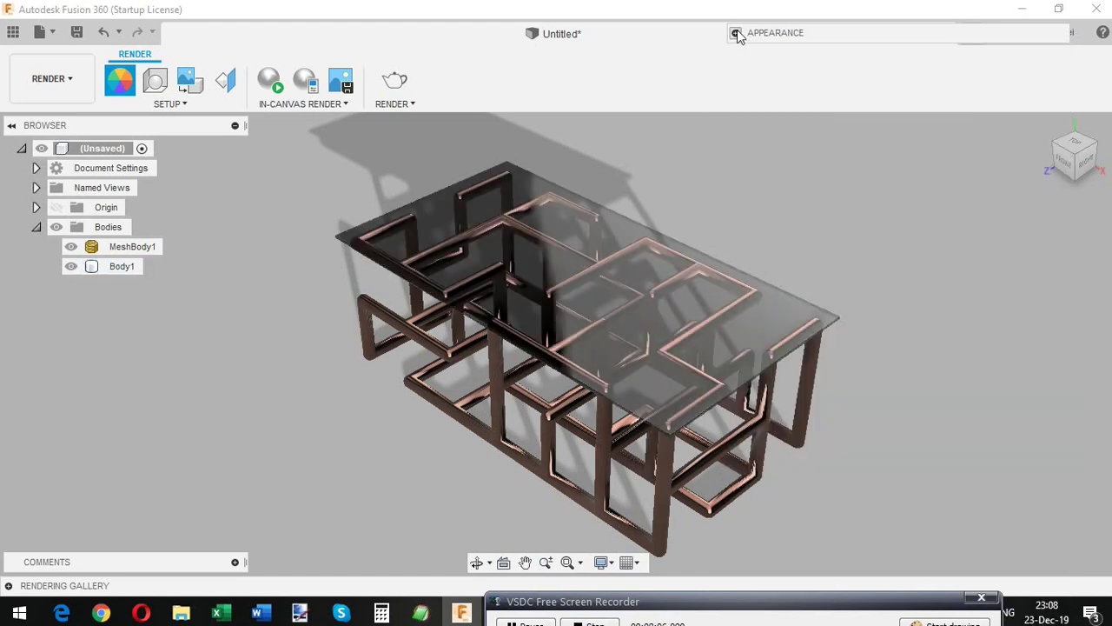
Set the scene background to Environment and use the Soft Light environment from the Fusion 360 library
{"action": "left_click", "coordinate": [155, 81]}
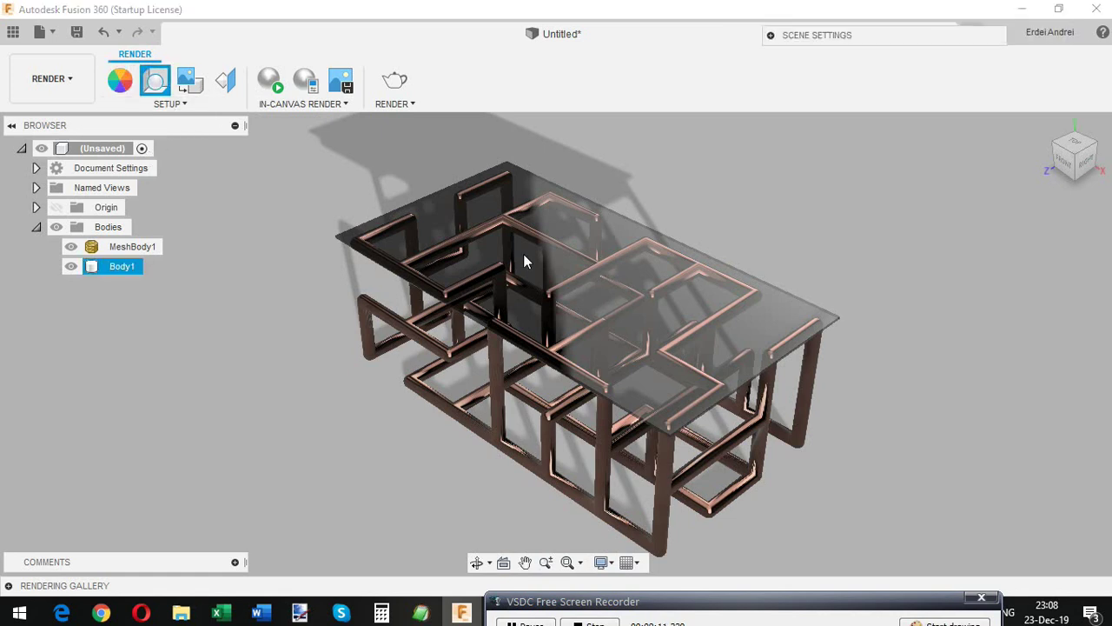
{"action": "left_click", "coordinate": [773, 36]}
{"action": "left_click", "coordinate": [899, 180]}
{"action": "left_click", "coordinate": [911, 201]}
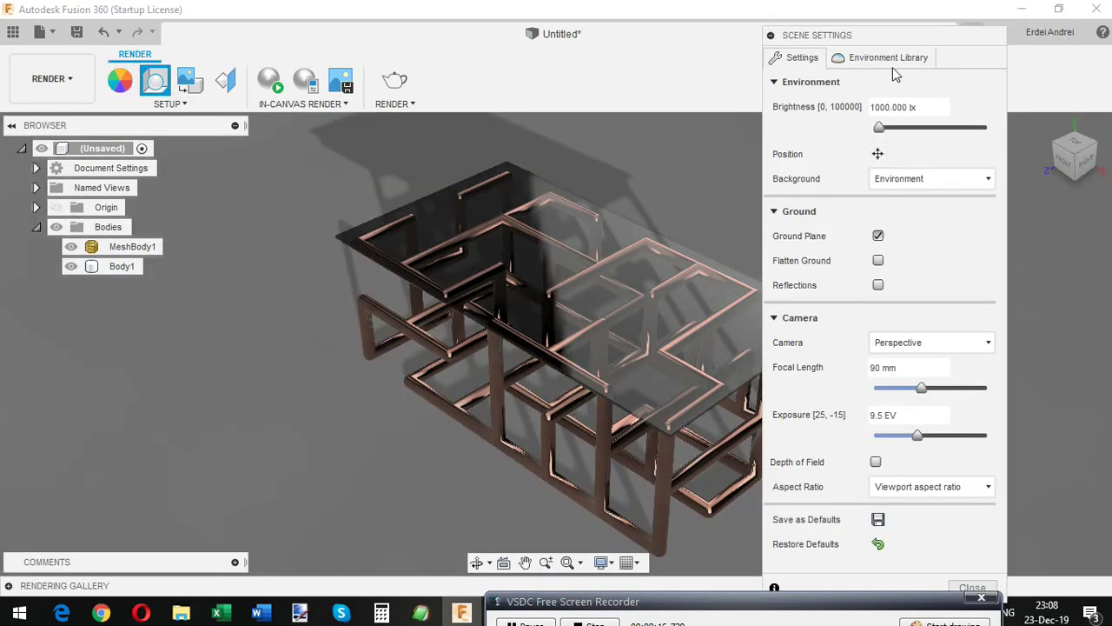
{"action": "left_click", "coordinate": [891, 59]}
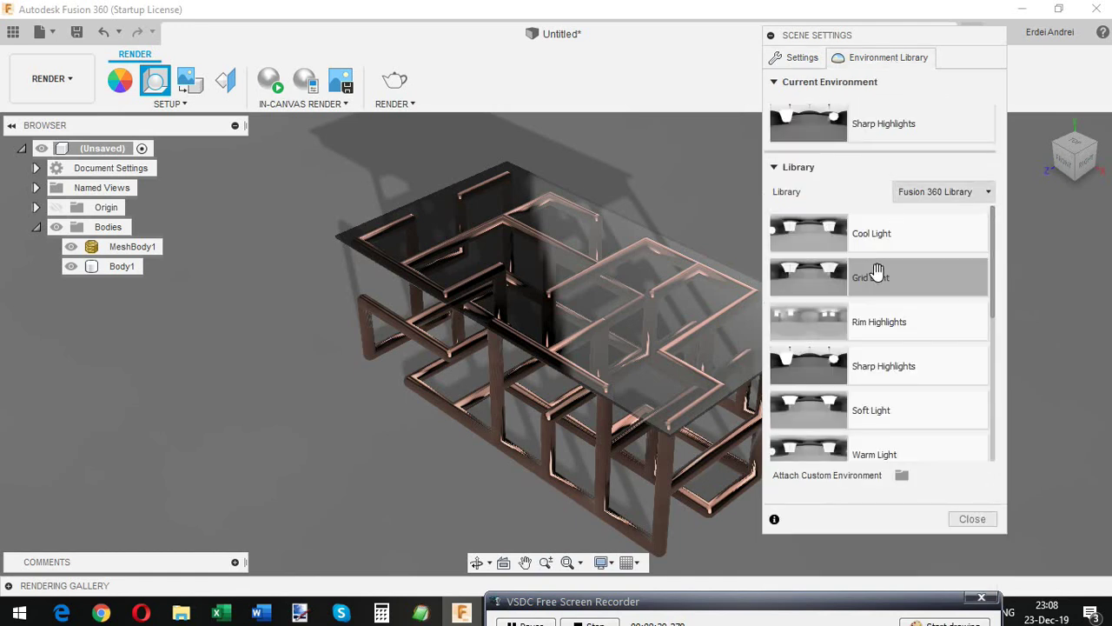
{"action": "double_click", "coordinate": [884, 408]}
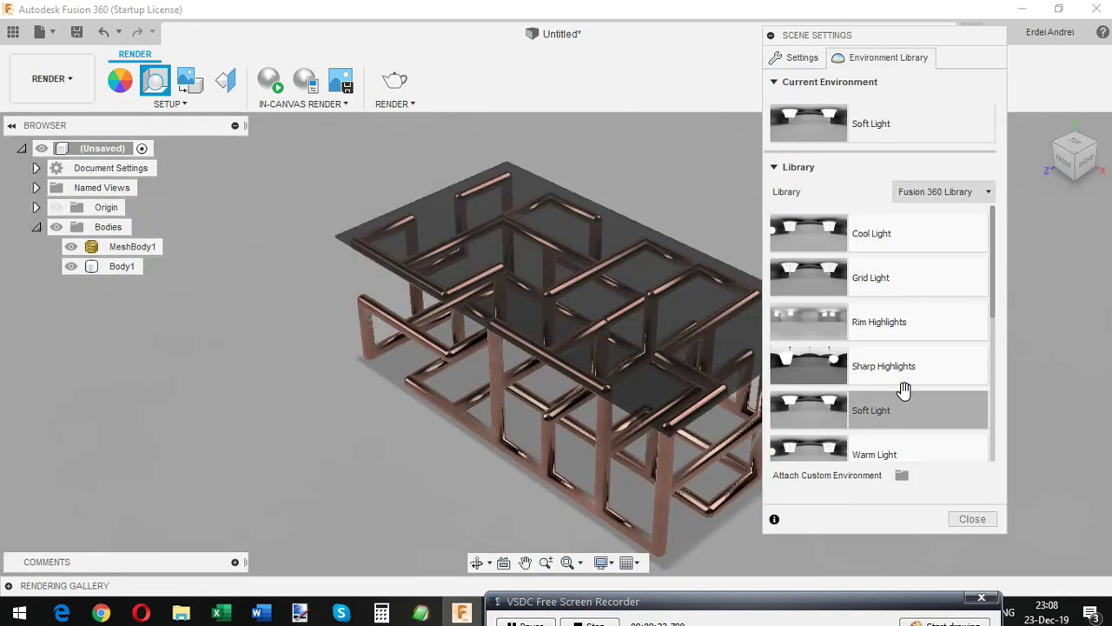
Turn on a flattened, reflective ground and position the environment with a ground scale of about 661 and a rotation of about -122 degrees
{"action": "left_click", "coordinate": [809, 58]}
{"action": "left_click", "coordinate": [877, 285]}
{"action": "left_click", "coordinate": [877, 153]}
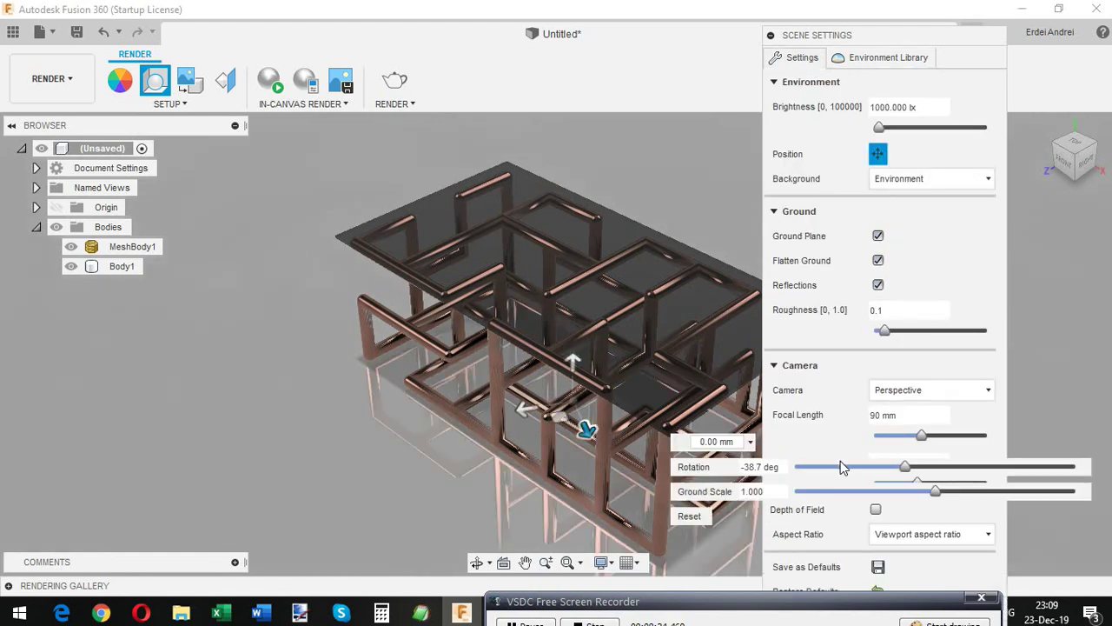
{"action": "left_click_drag", "start_coordinate": [935, 491], "coordinate": [995, 492]}
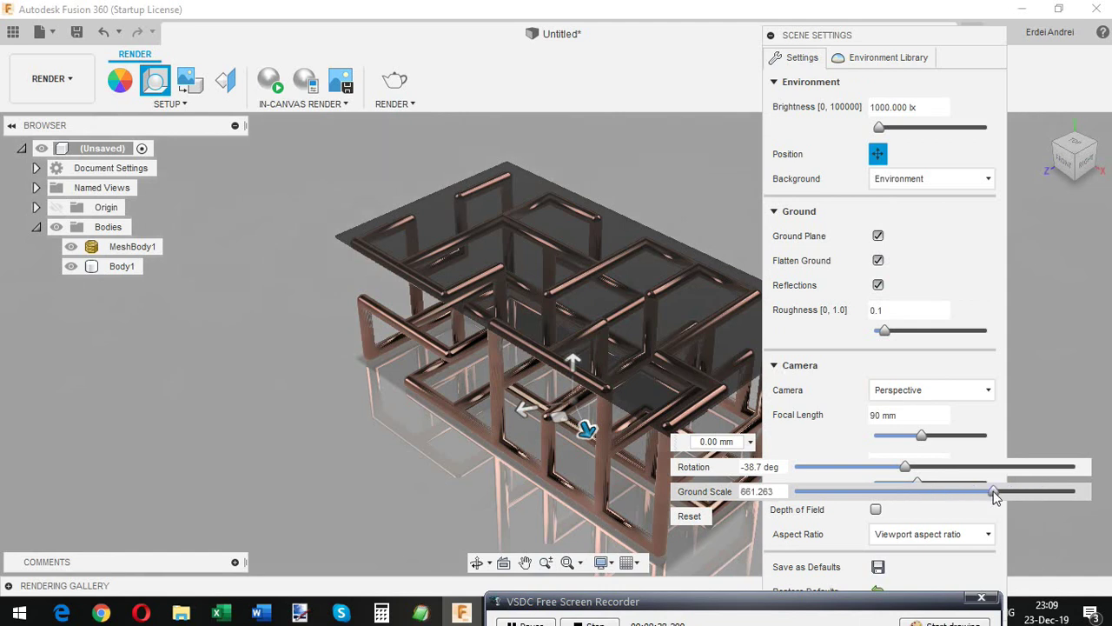
{"action": "left_click_drag", "start_coordinate": [905, 466], "coordinate": [839, 467]}
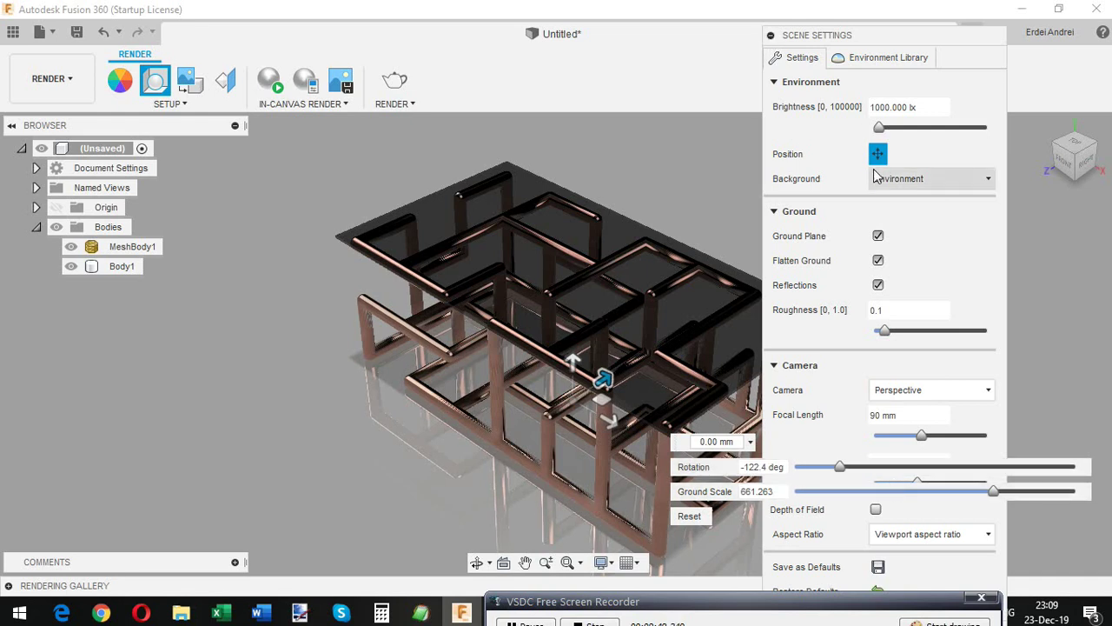
{"action": "left_click", "coordinate": [770, 38]}
{"action": "left_click", "coordinate": [771, 39]}
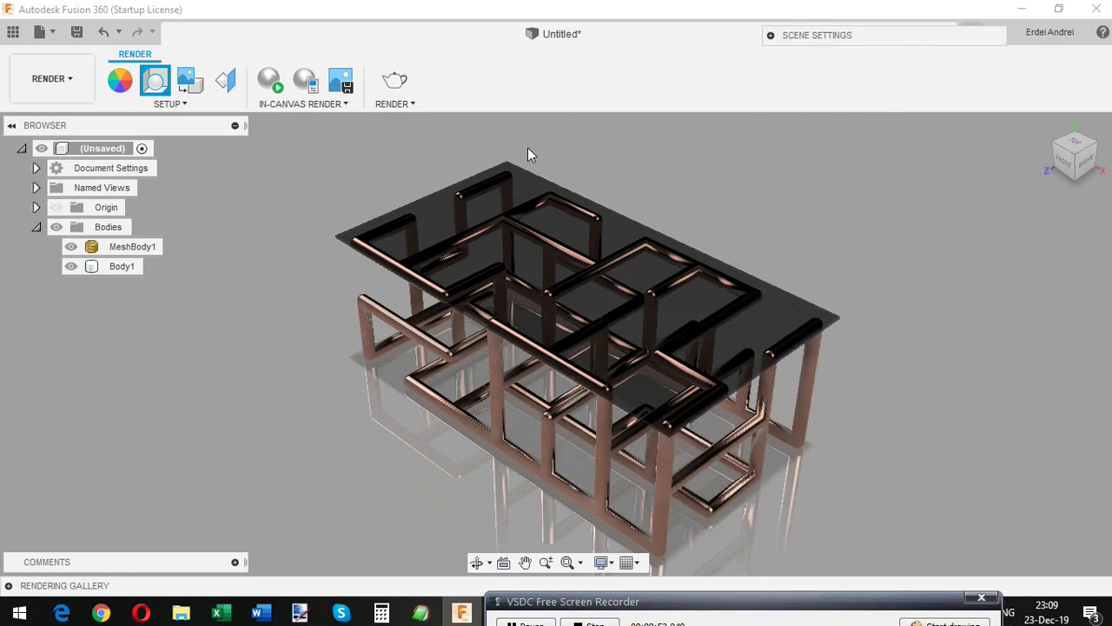
Frame the whole table and run an in-canvas render up to Excellent quality
{"action": "left_click", "coordinate": [540, 273]}
{"action": "middle_click_drag", "start_coordinate": [565, 322], "coordinate": [549, 302]}
{"action": "scroll", "coordinate": [549, 303], "scroll_direction": "up", "scroll_amount": 1}
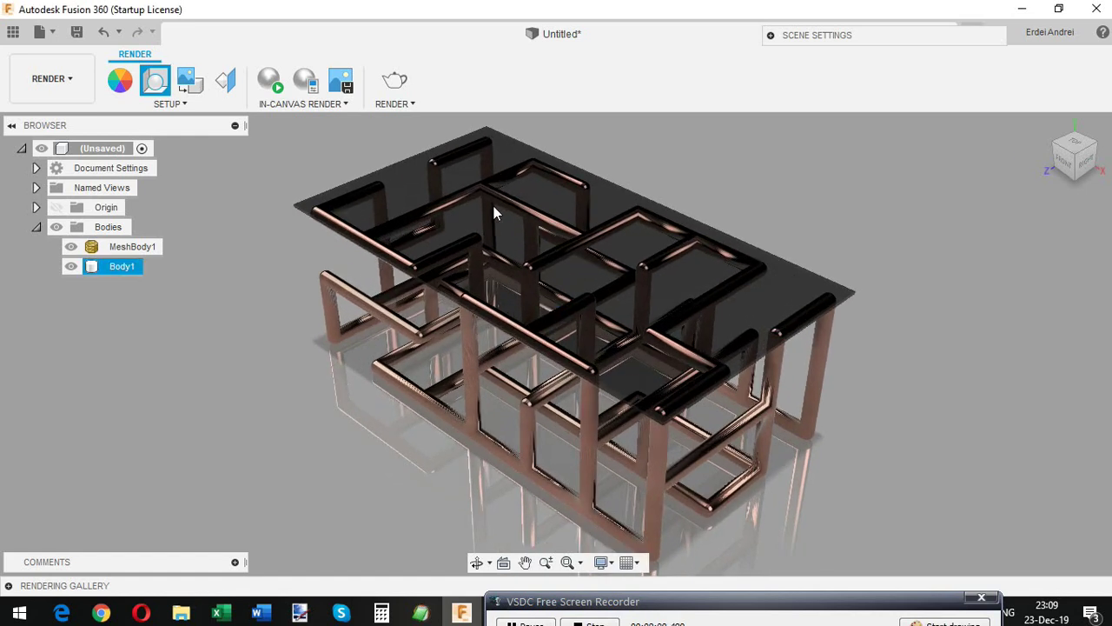
{"action": "left_click", "coordinate": [263, 82]}
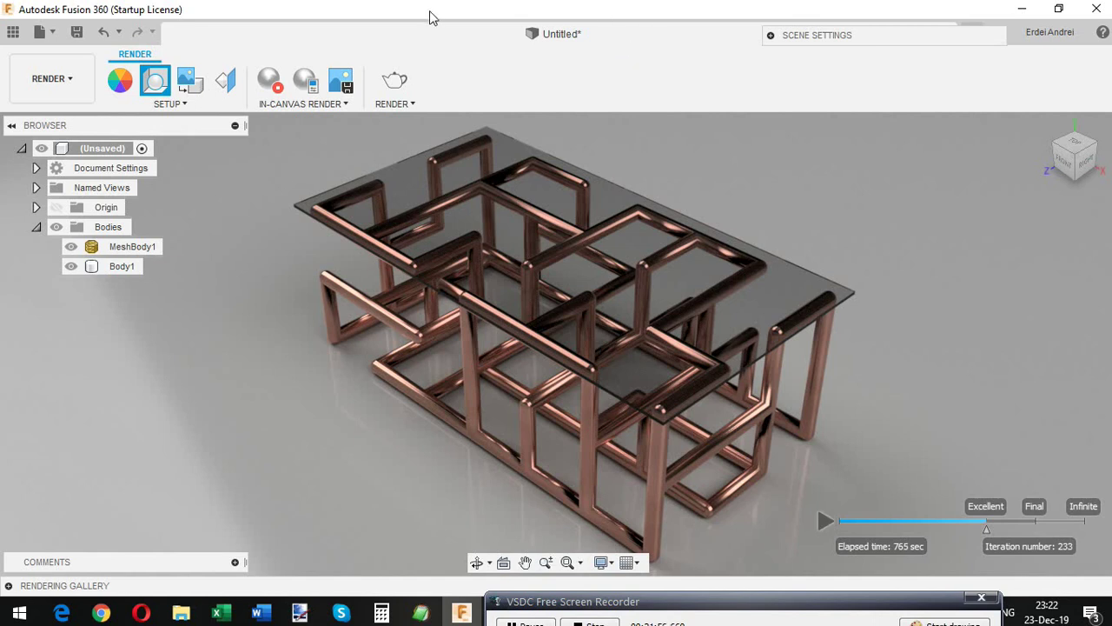
Save the rendered image at the current document window size as the PNG file "render test" on the computer
{"action": "left_click", "coordinate": [339, 87]}
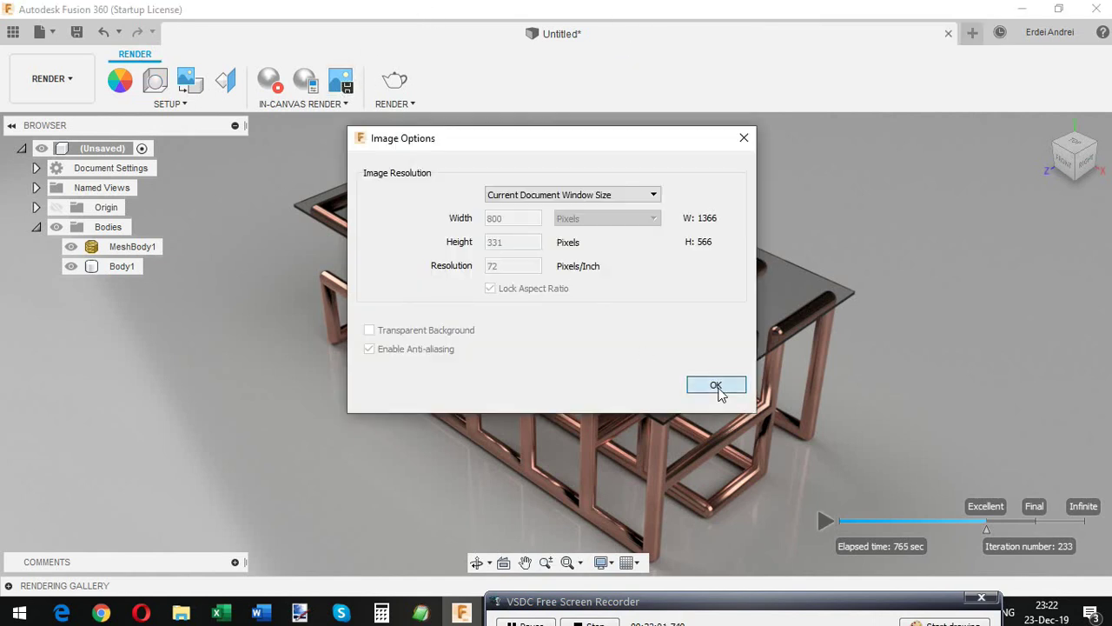
{"action": "left_click", "coordinate": [715, 385]}
{"action": "type", "text": "render test"}
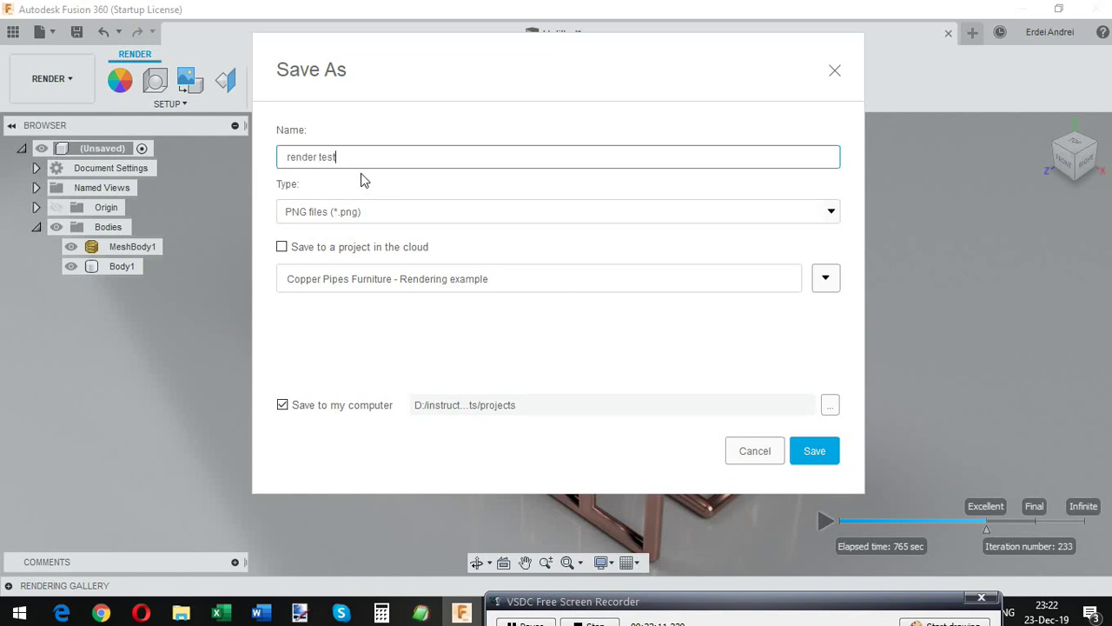
{"action": "left_click", "coordinate": [821, 453]}
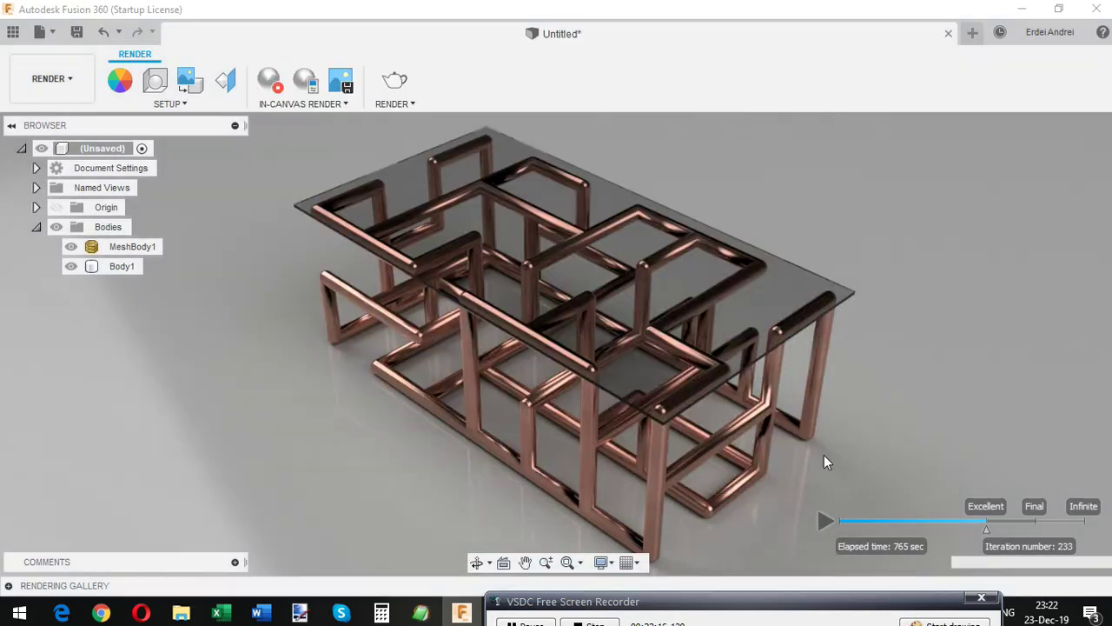
Switch to File Explorer, open the "render test" image from the projects folder, and view it full screen
{"action": "mouse_move", "coordinate": [180, 612]}
{"action": "left_click", "coordinate": [96, 547]}
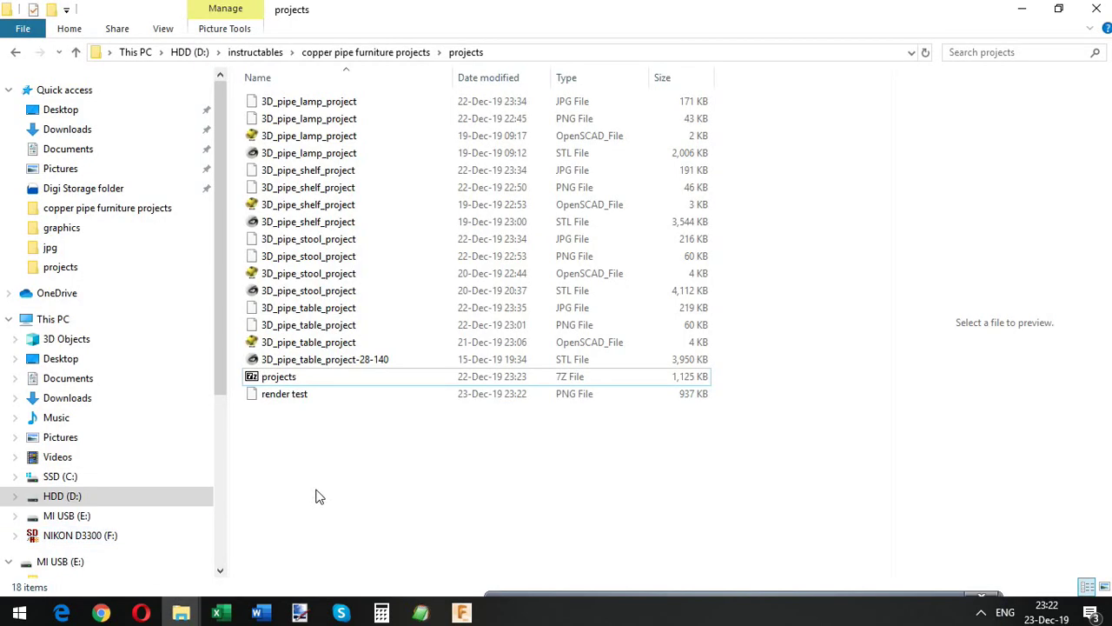
{"action": "double_click", "coordinate": [318, 390]}
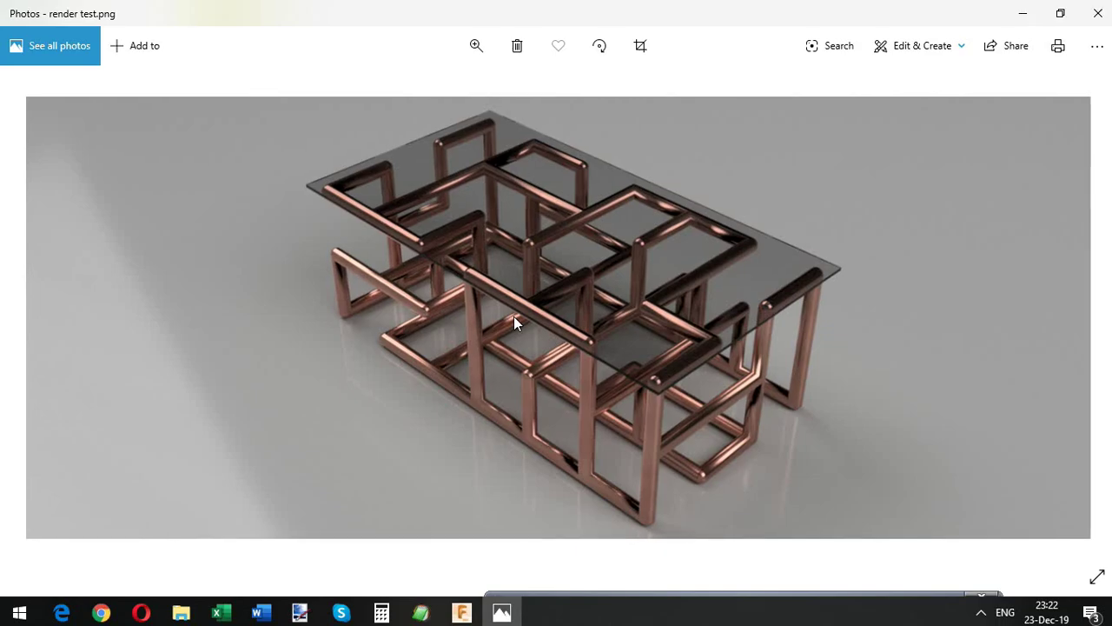
{"action": "left_click", "coordinate": [1096, 577]}
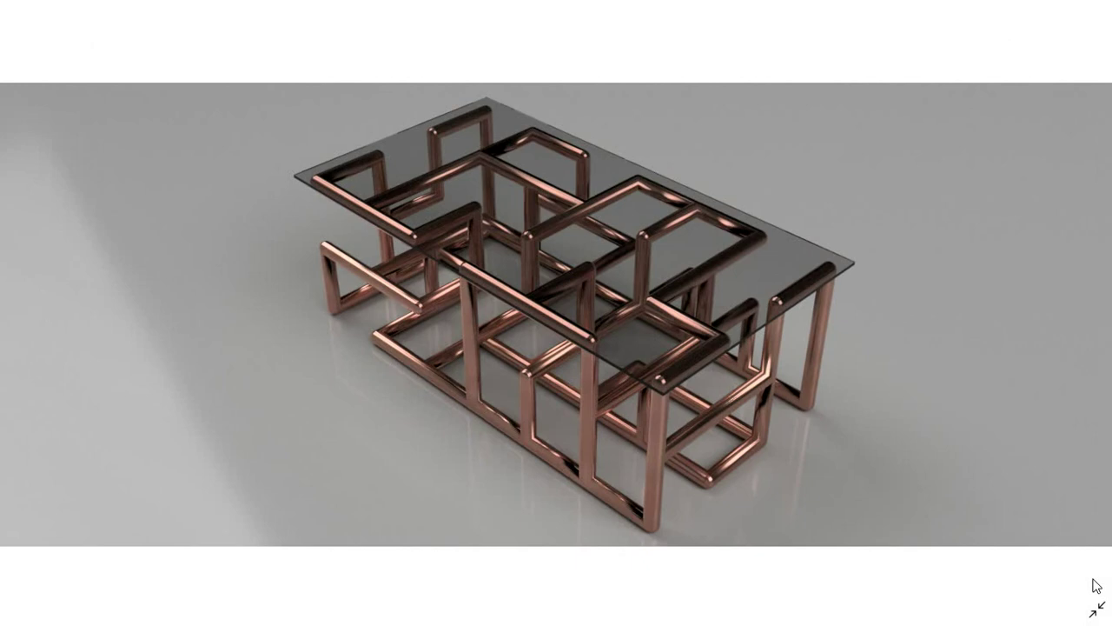